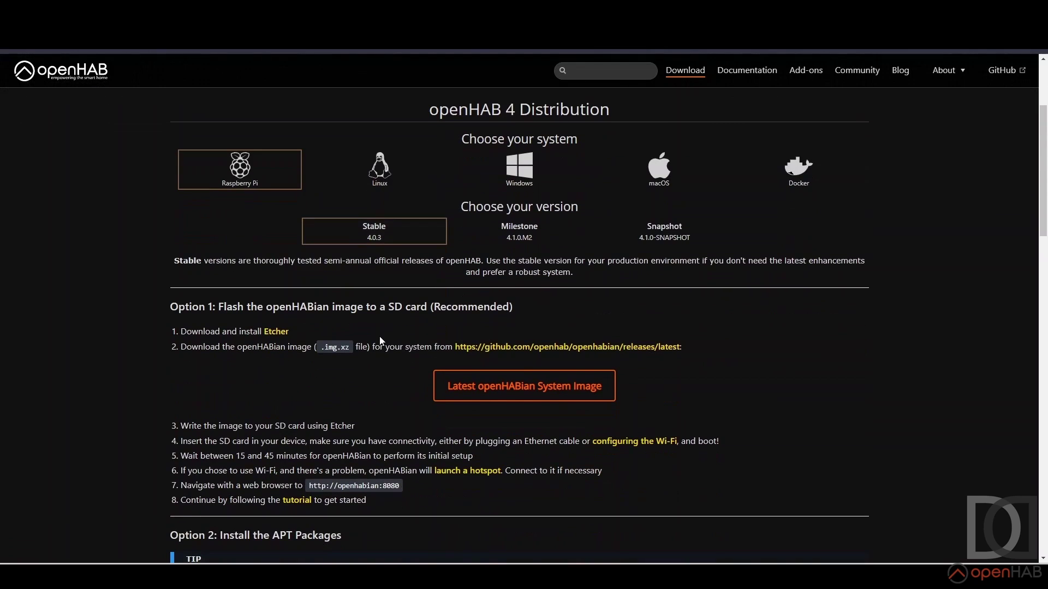
pyautogui.click(552, 392)
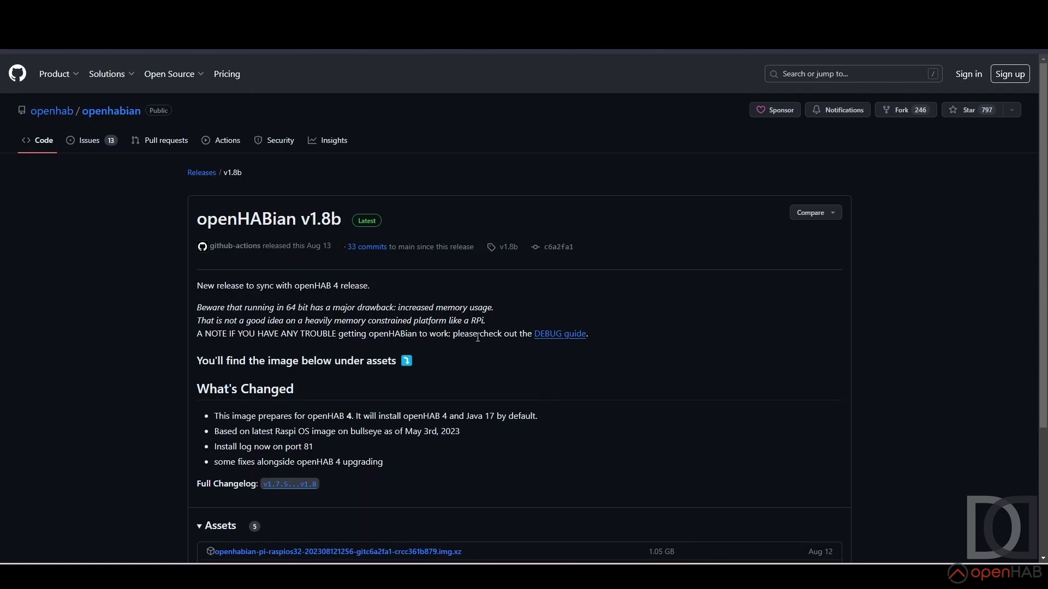
pyautogui.scroll(-3, 478, 337)
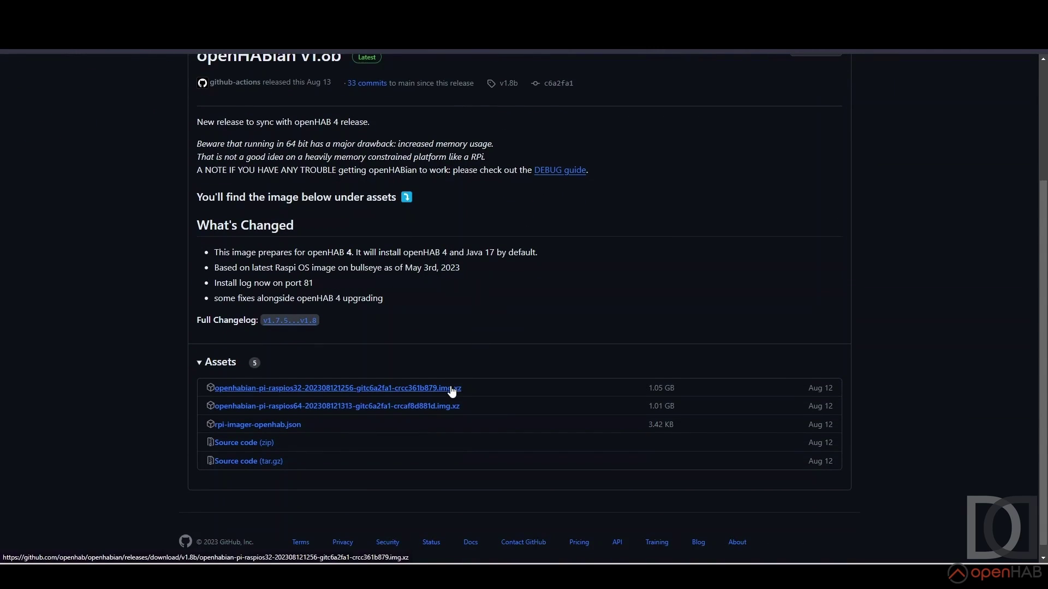
pyautogui.click(451, 388)
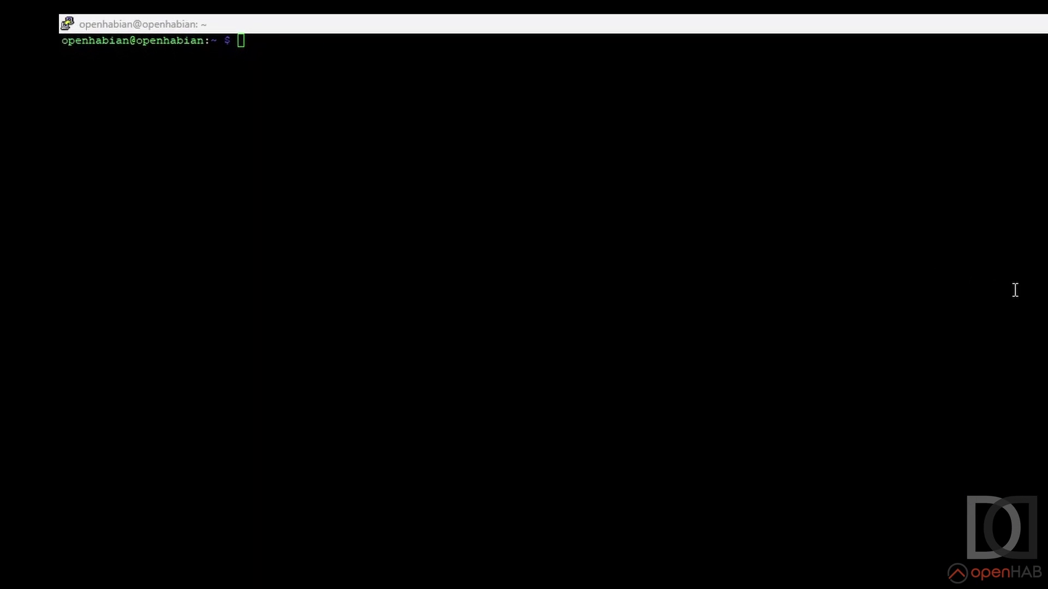
# Step: Switch to the PuTTY terminal and open a root shell with sudo su, entering the account password
pyautogui.click(524, 273)
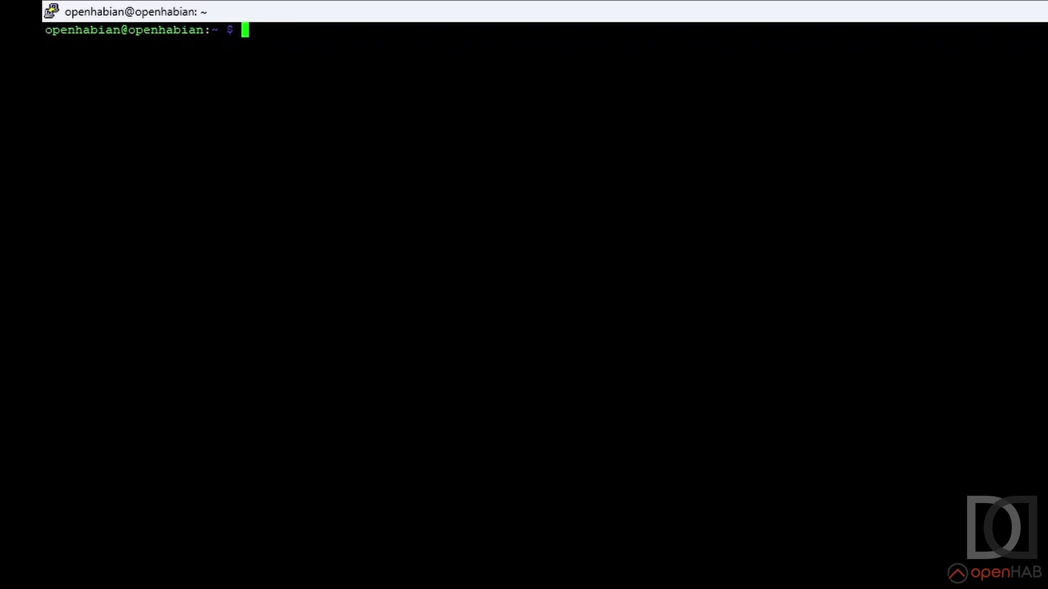
pyautogui.write('sudo su')
pyautogui.press('Return')
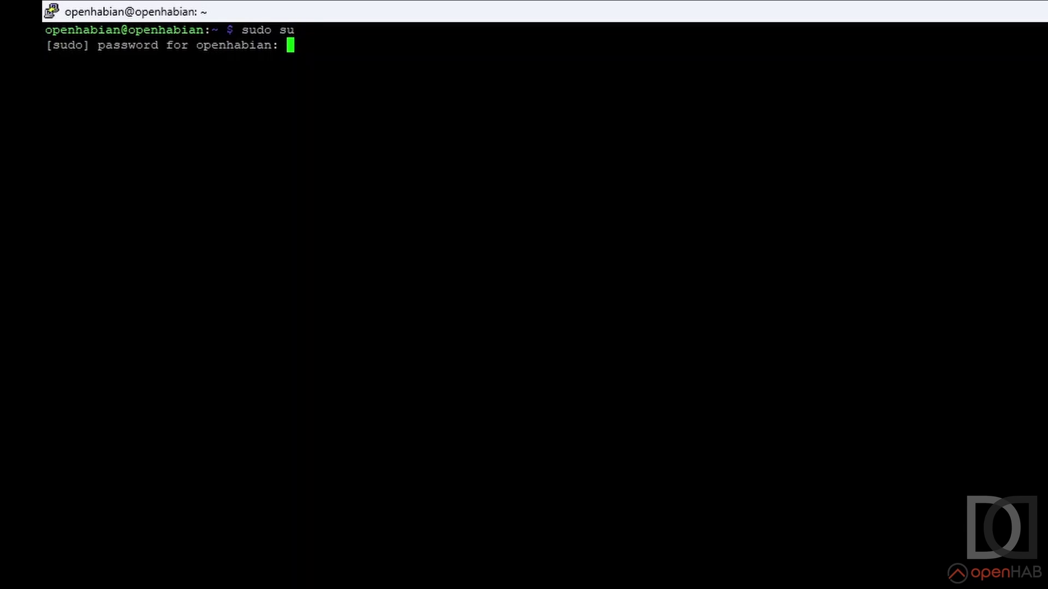
pyautogui.press('Return')
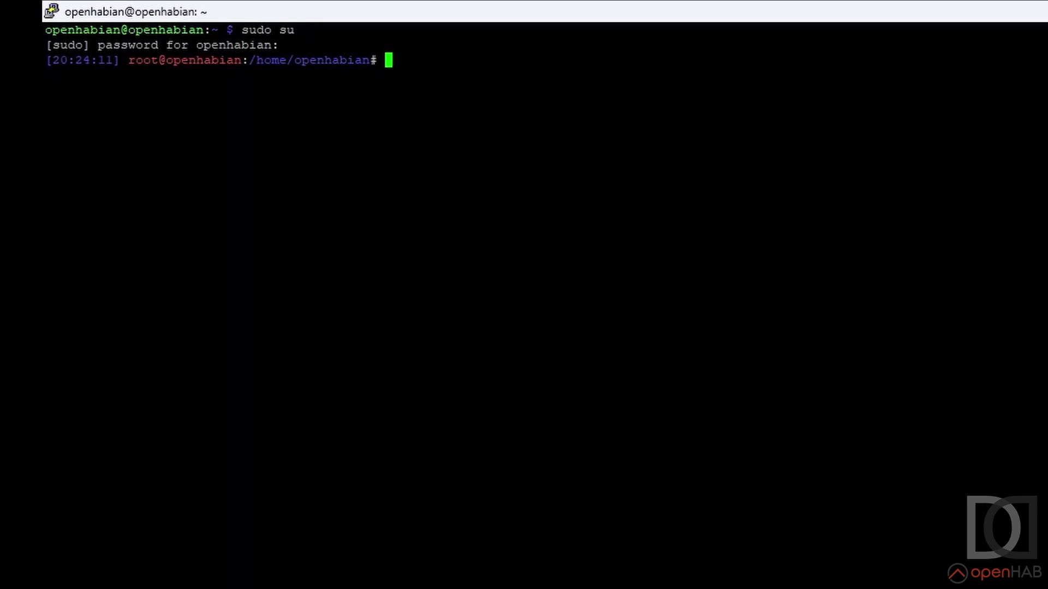
# Step: Run the backup script /data/procs/oh3-full-backup.sh as root
pyautogui.write('/data/procs/')
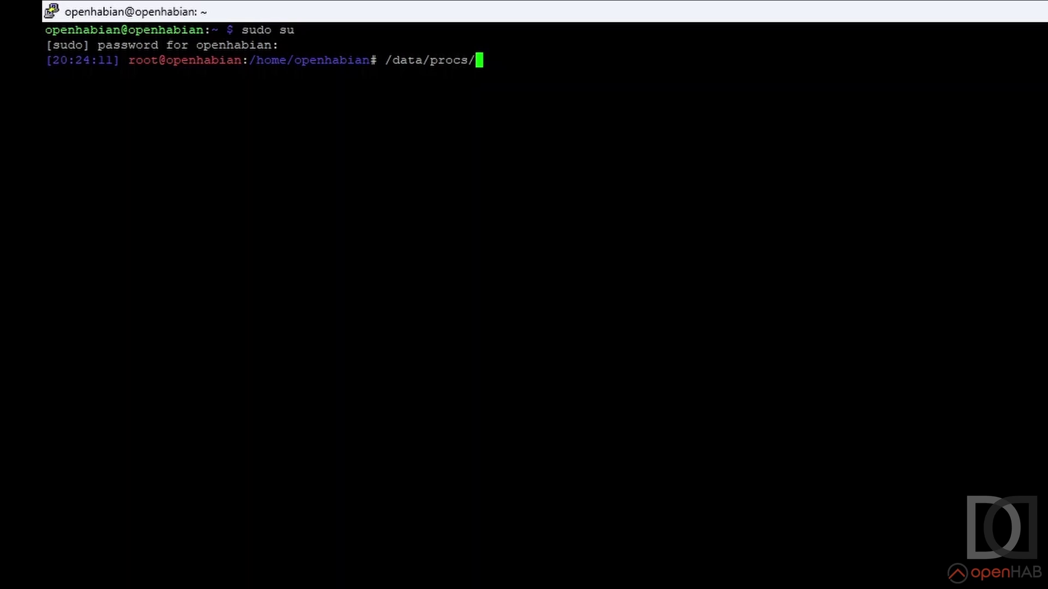
pyautogui.write('oh')
pyautogui.press('Tab')
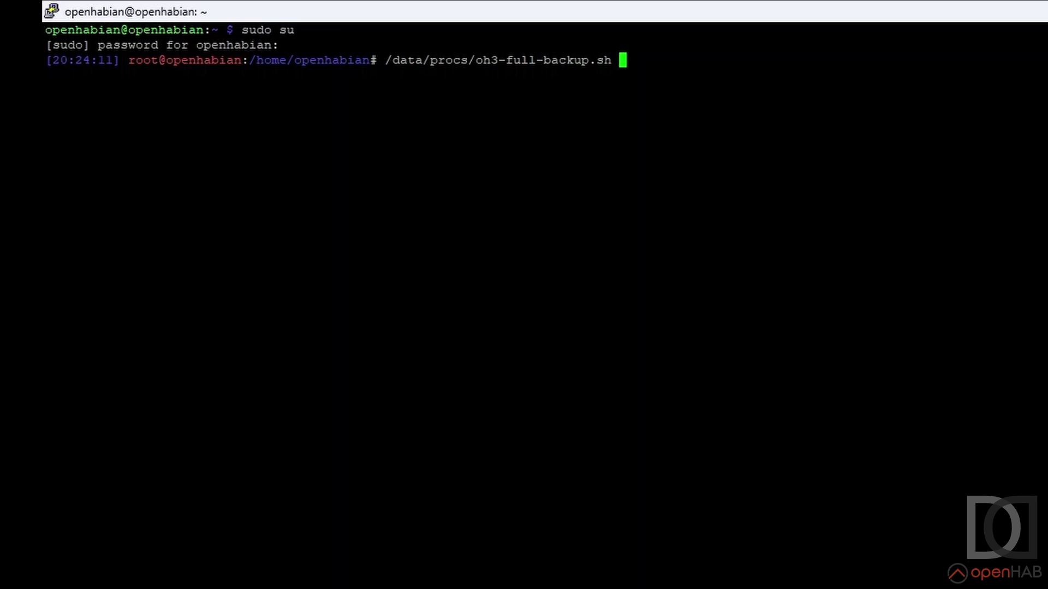
pyautogui.press('Return')
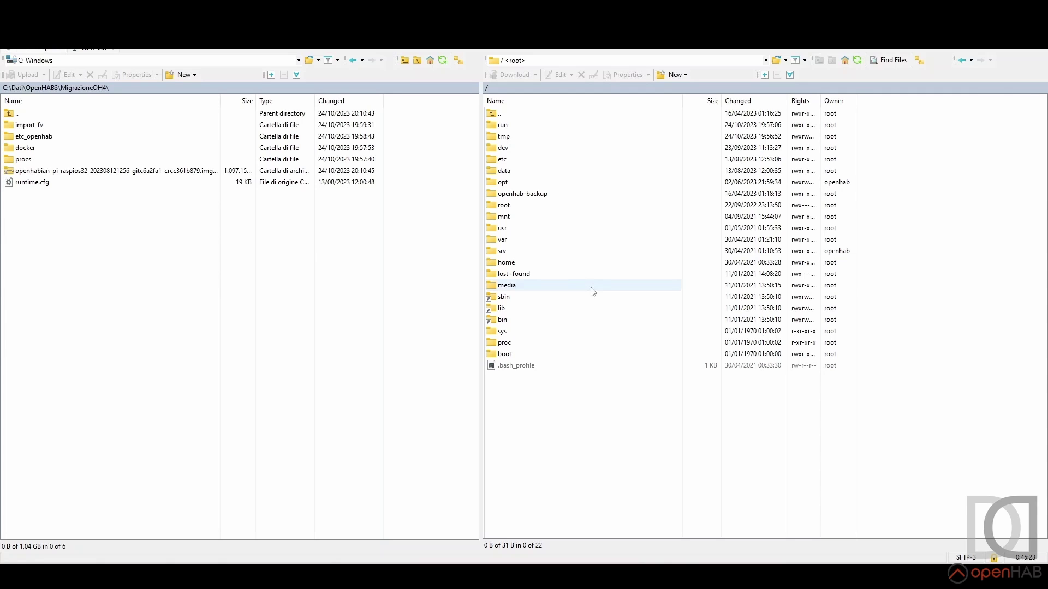
# Step: In WinSCP, download openhab-full-backup.tar.gz from /data/backups to the local folder C:\Dati\OpenHAB3\MigrazioneOH4
pyautogui.doubleClick(504, 171)
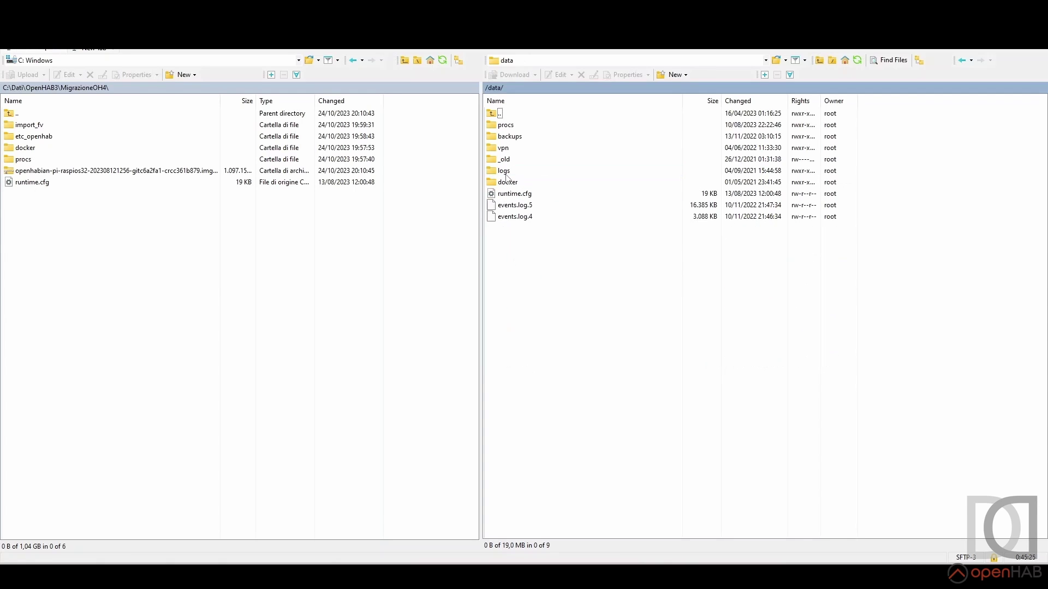
pyautogui.doubleClick(506, 137)
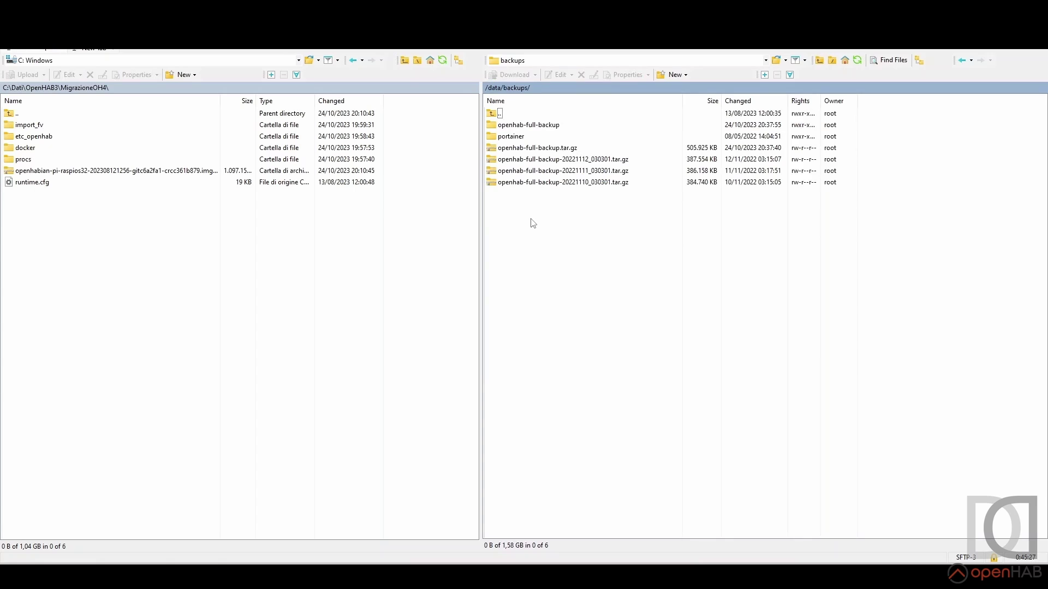
pyautogui.click(546, 149)
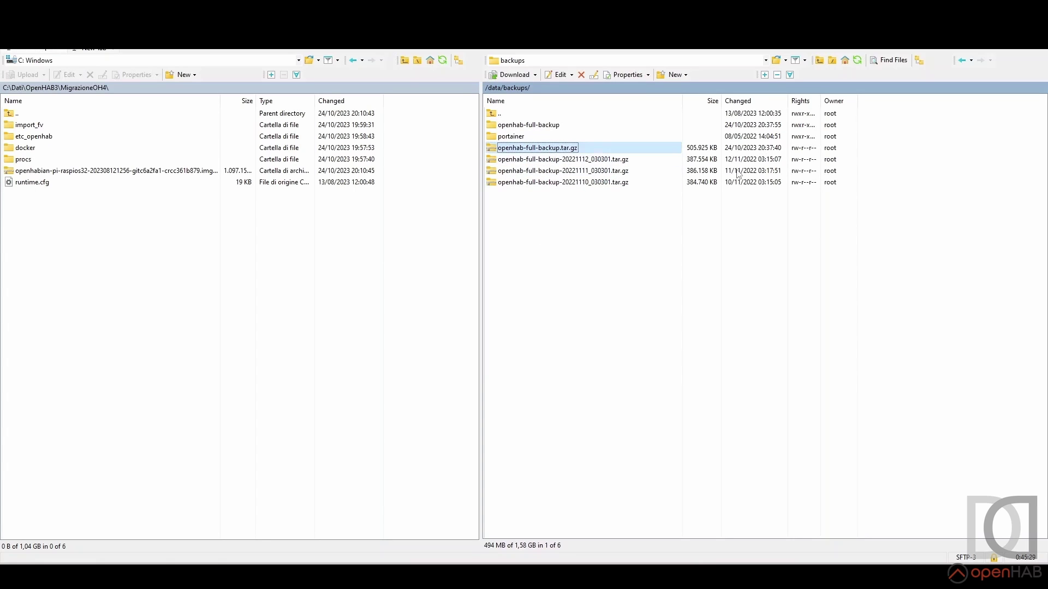
pyautogui.moveTo(548, 153); pyautogui.dragTo(252, 333)
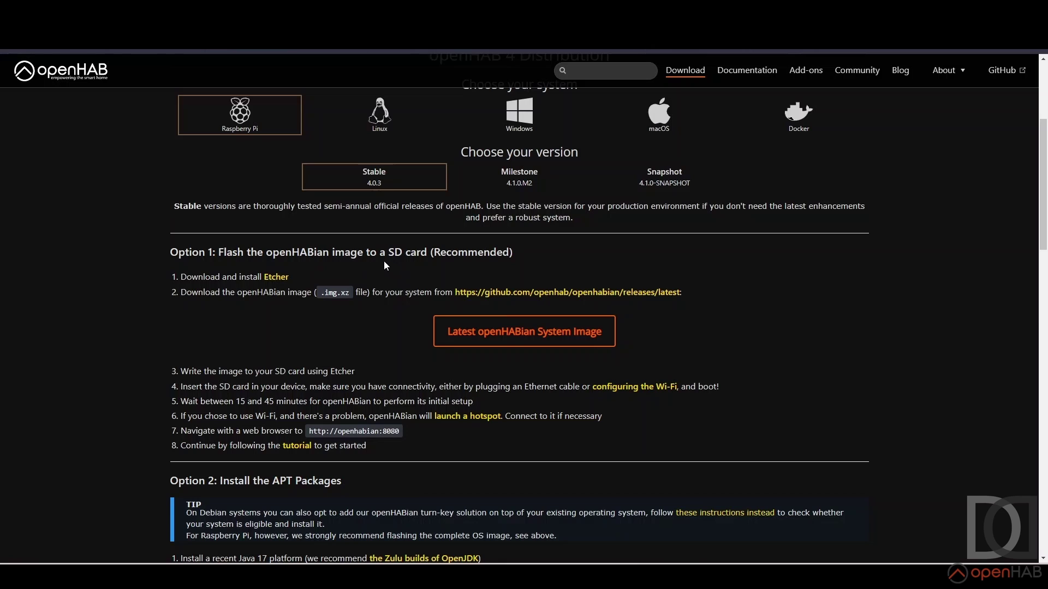
# Step: Switch to the openHAB download page in the browser and open the Etcher site linked in Option 1
pyautogui.click(277, 278)
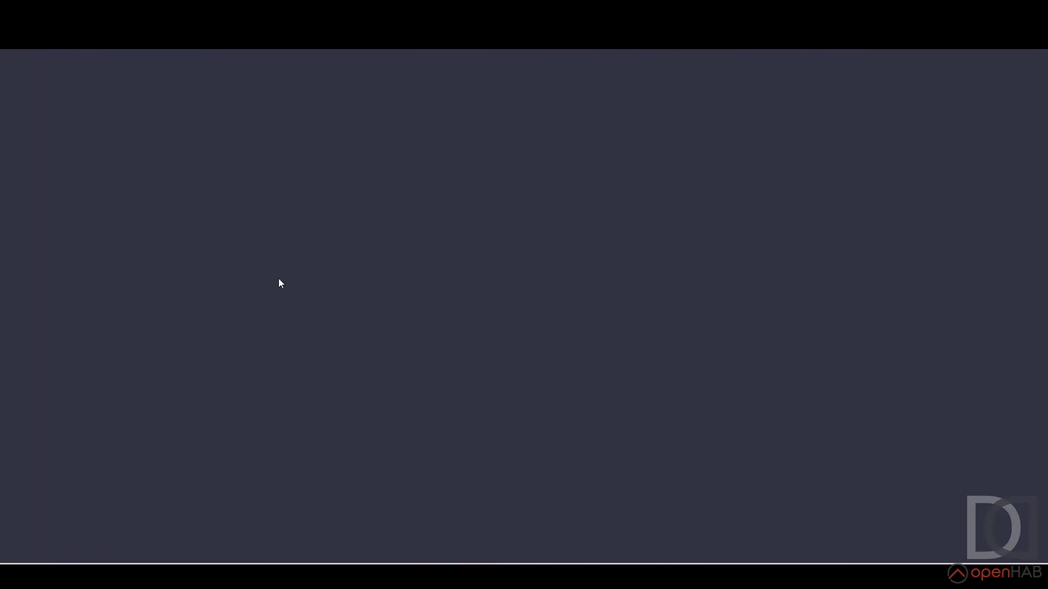
pyautogui.click(510, 349)
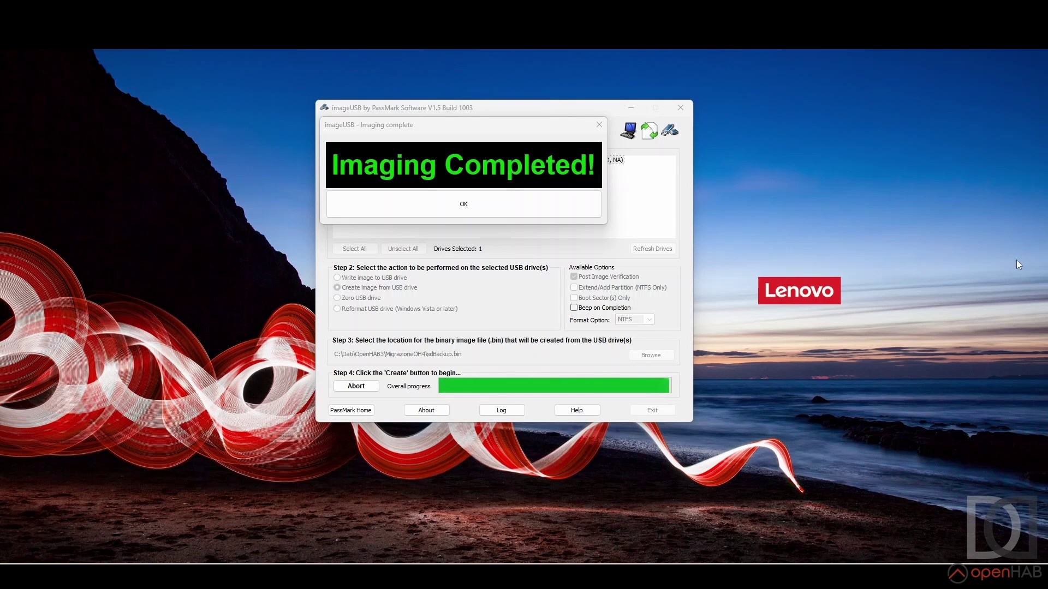
# Step: Dismiss the imaging completion notice in imageUSB and exit the program
pyautogui.click(459, 203)
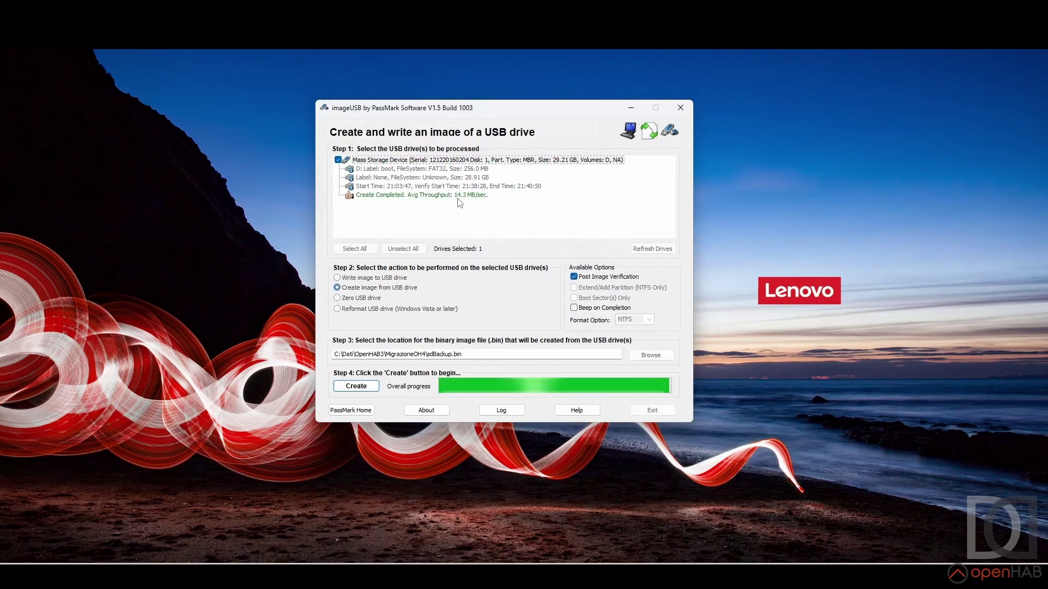
pyautogui.click(653, 410)
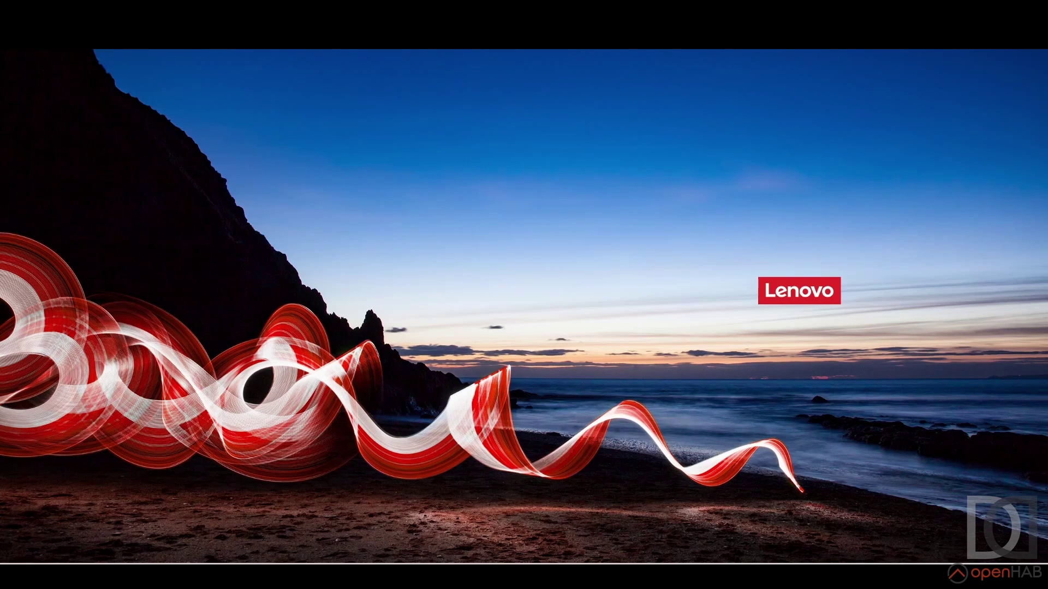
pyautogui.moveTo(805, 55); pyautogui.dragTo(503, 94)
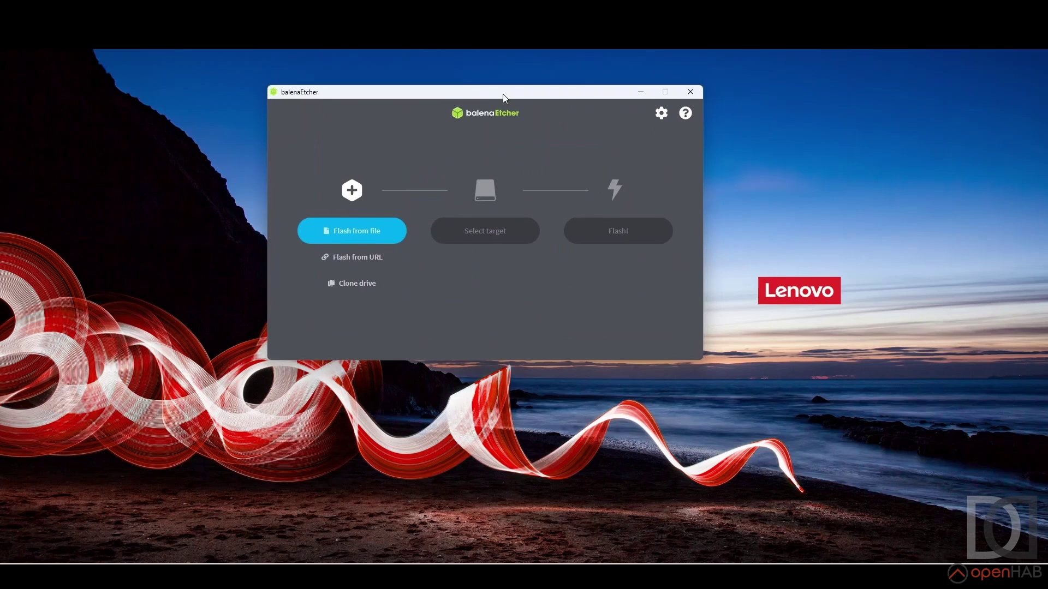
pyautogui.click(355, 233)
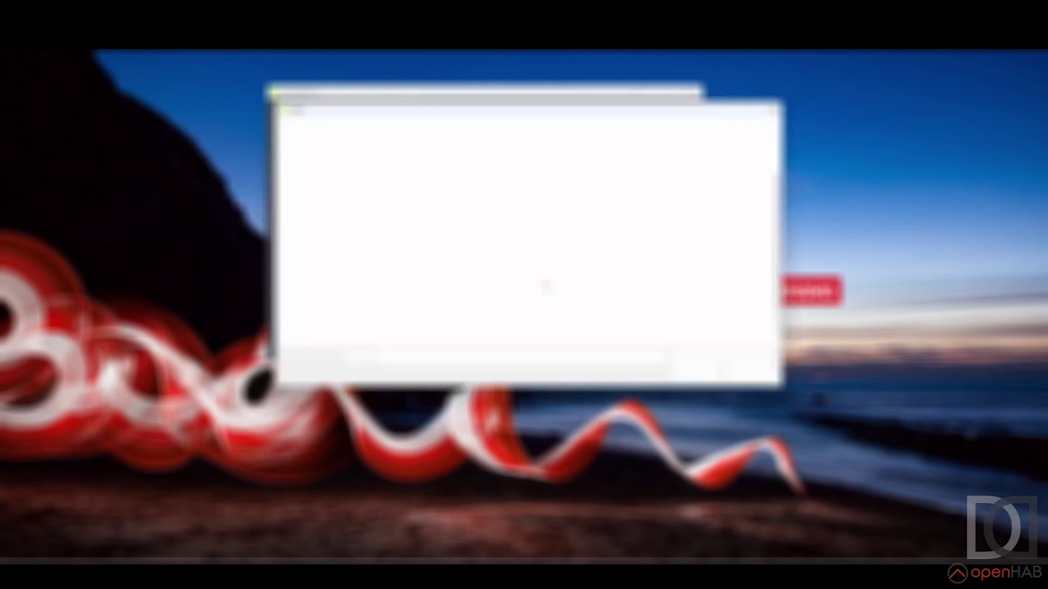
pyautogui.scroll(-5, 314, 256)
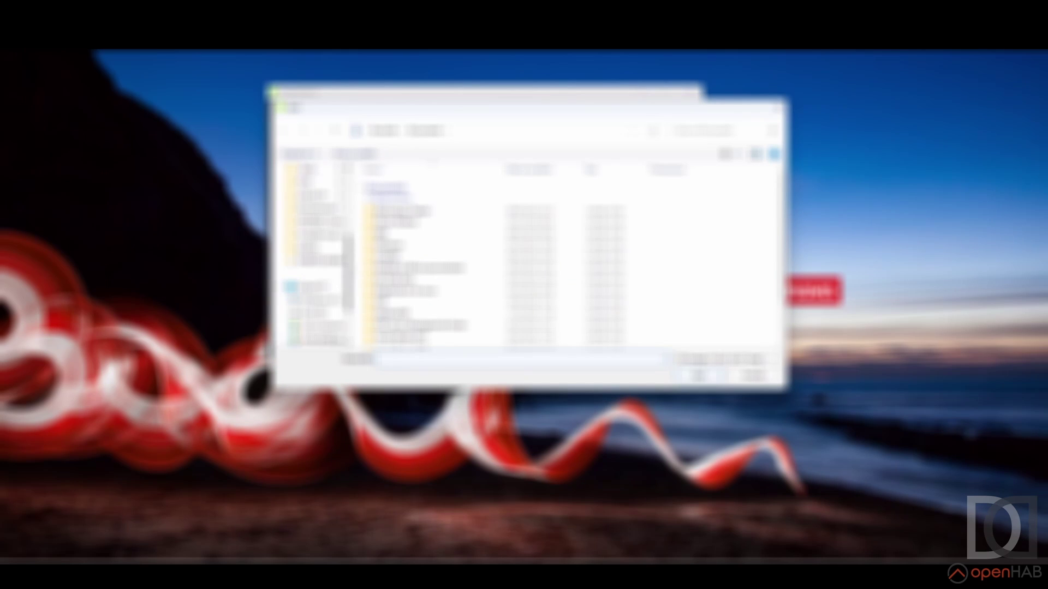
pyautogui.scroll(2, 311, 256)
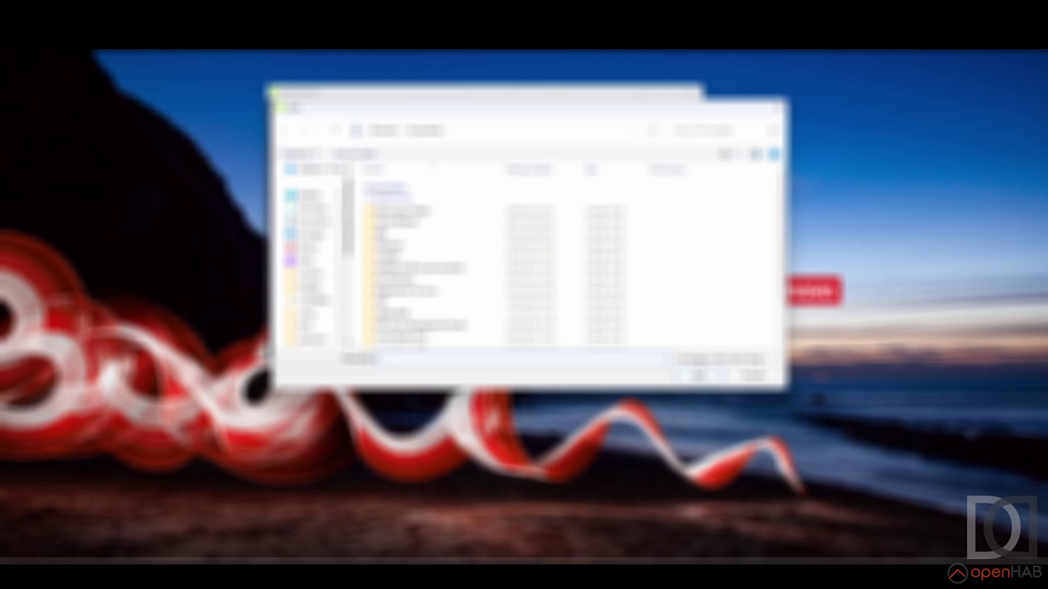
pyautogui.scroll(-1, 311, 257)
pyautogui.click(309, 273)
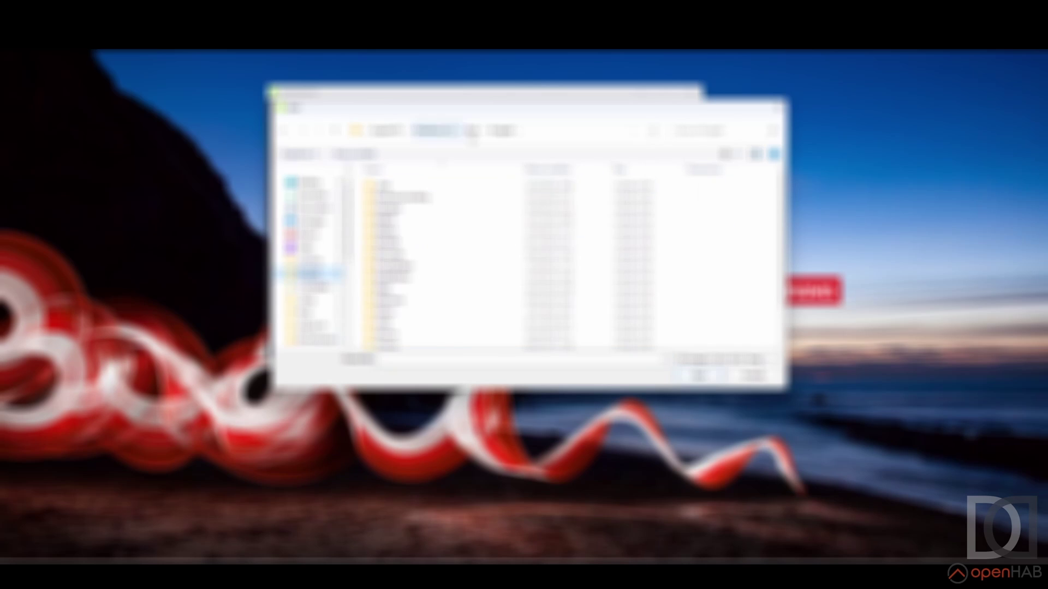
pyautogui.doubleClick(388, 280)
pyautogui.doubleClick(388, 206)
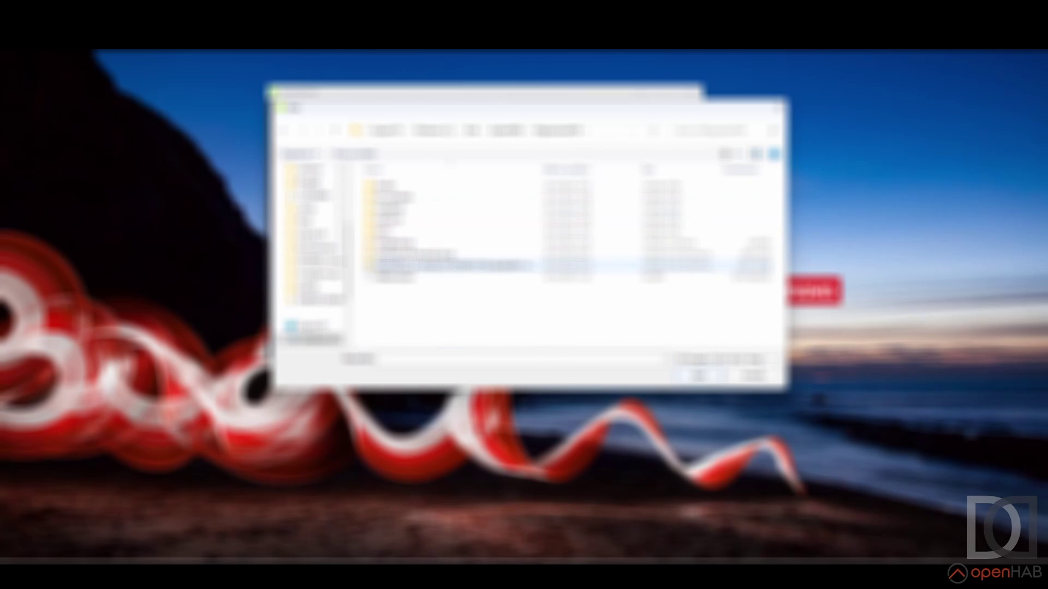
pyautogui.doubleClick(413, 266)
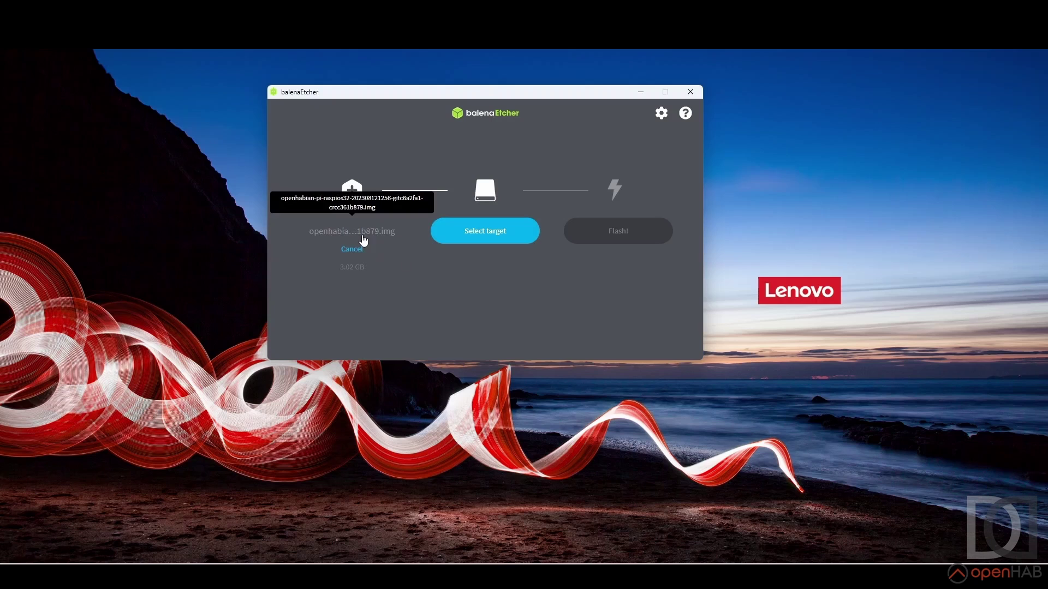
# Step: Select the Mass Storage Device USB Device at D:\ as the target and flash the image to it
pyautogui.click(480, 237)
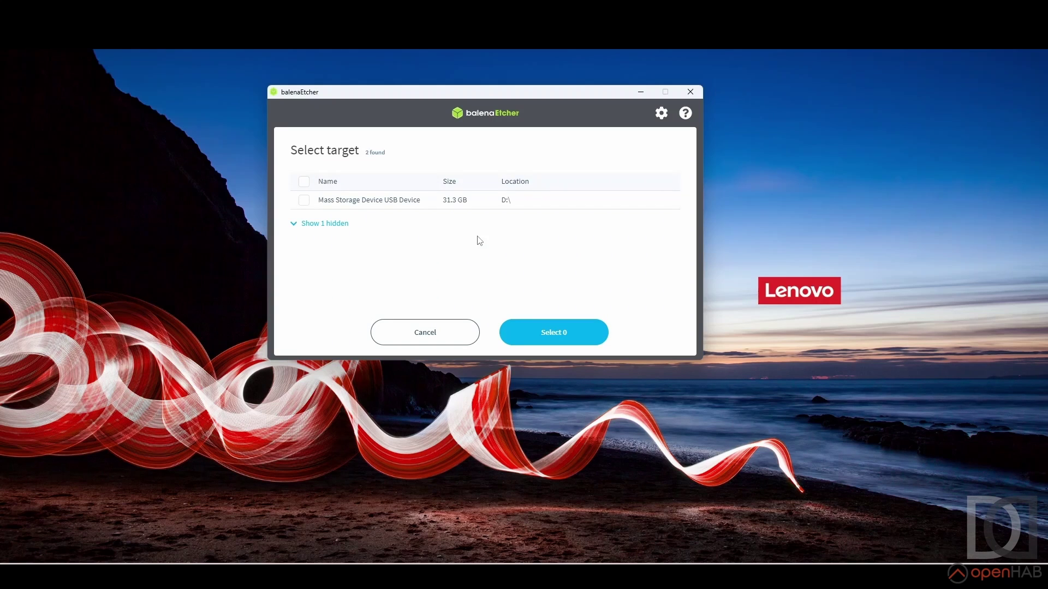
pyautogui.click(303, 200)
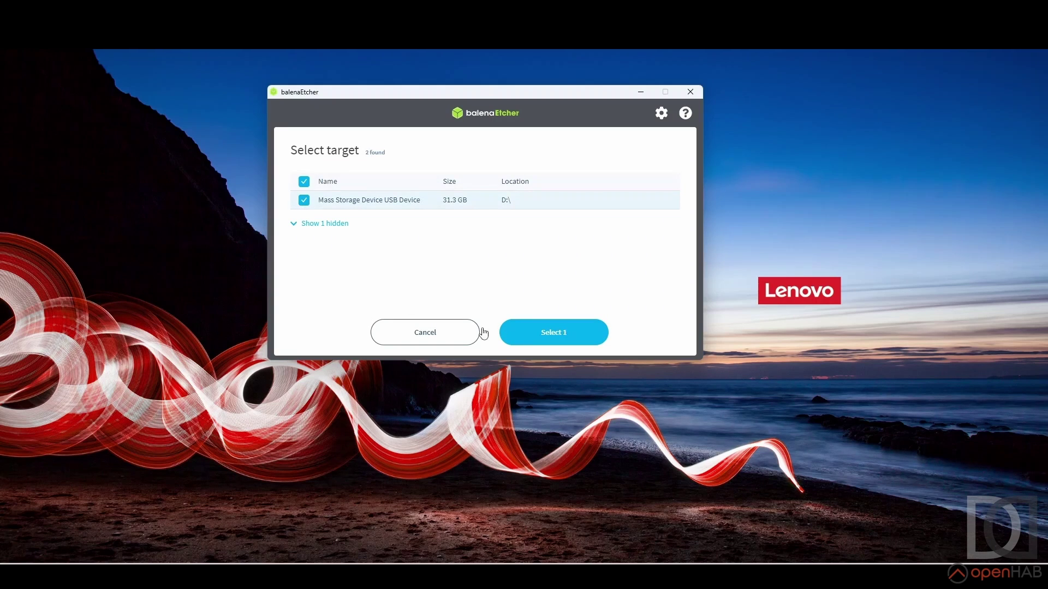
pyautogui.click(553, 334)
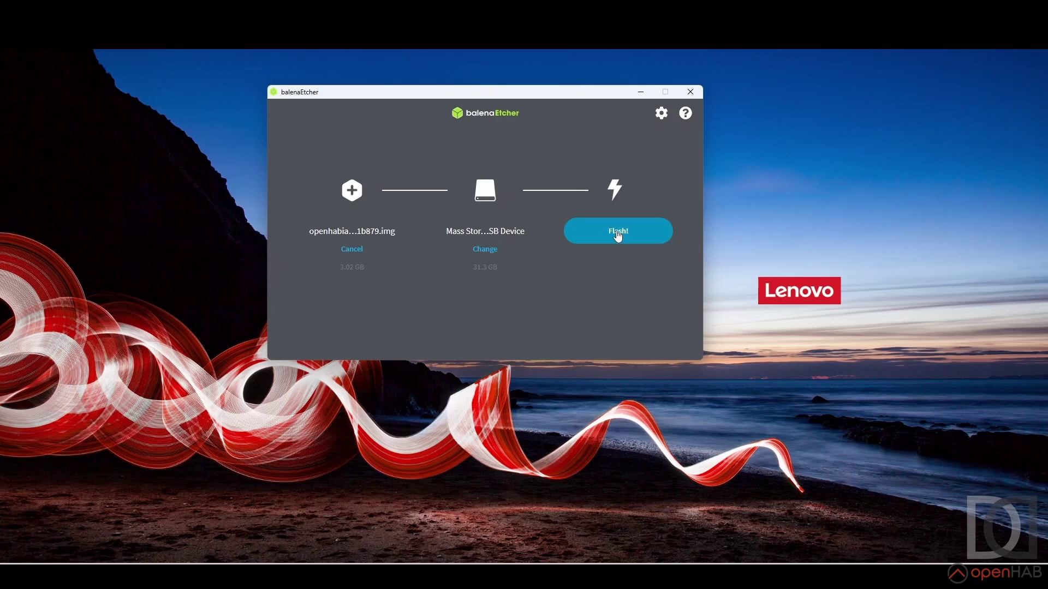
pyautogui.click(618, 232)
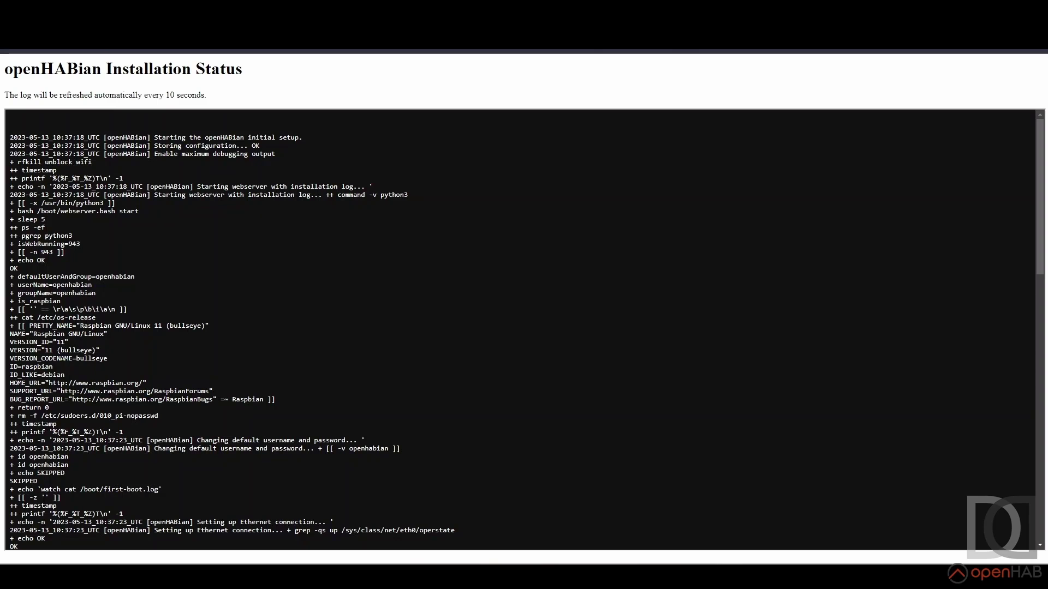
# Step: Follow the openHABian installation log in the browser and open the link to the openHAB dashboard
pyautogui.scroll(-10, 508, 413)
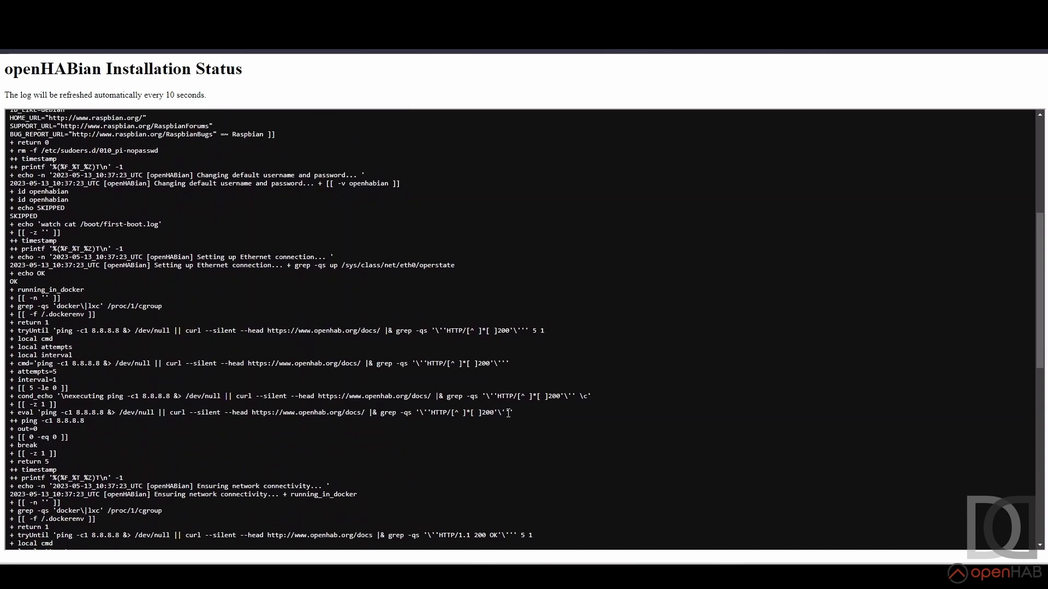
pyautogui.scroll(-3, 508, 413)
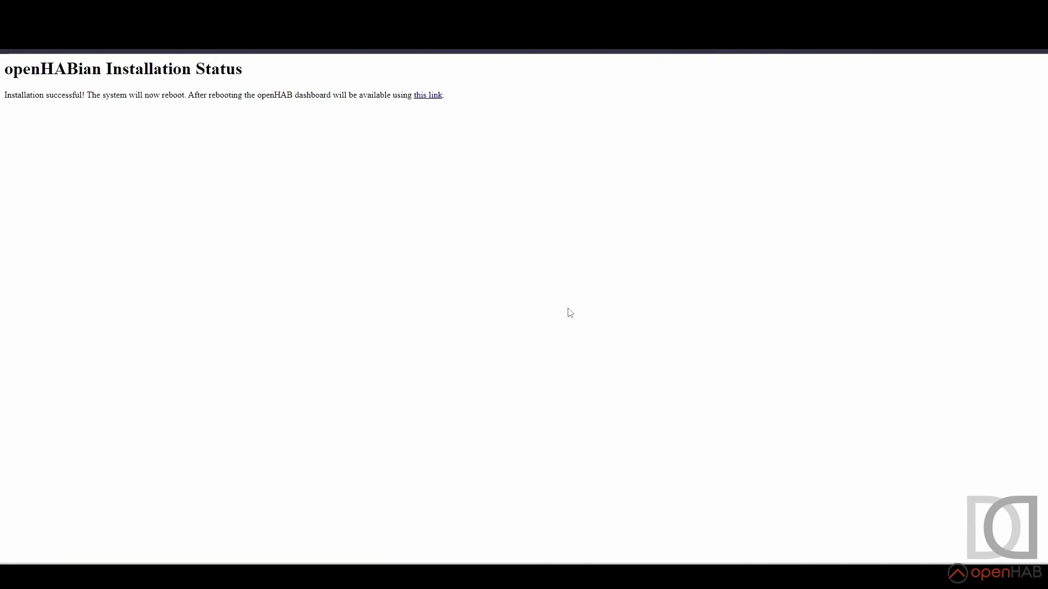
pyautogui.click(428, 97)
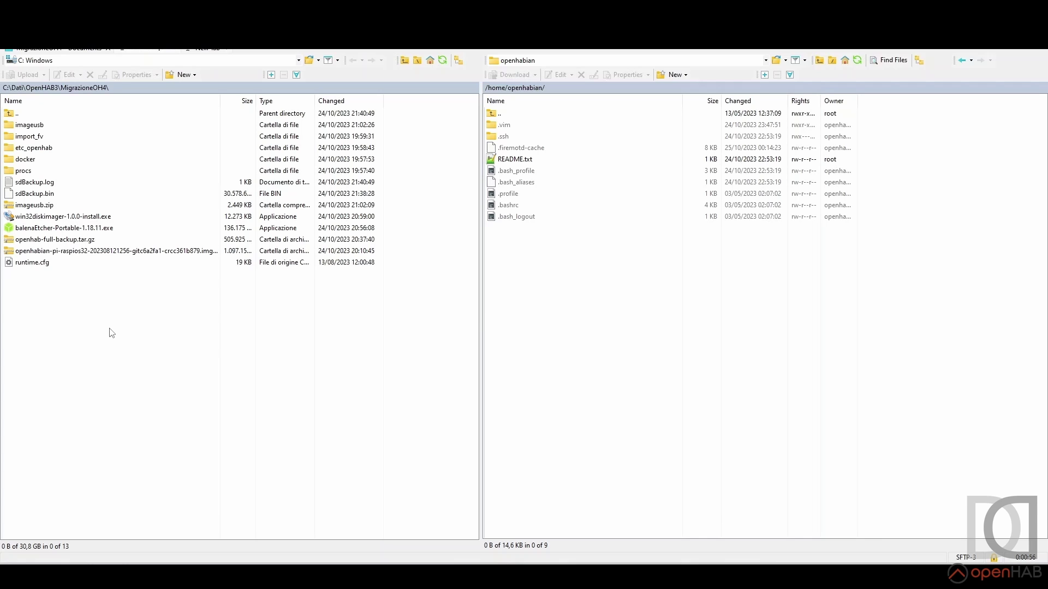
# Step: Upload openhab-full-backup.tar.gz to /home/openhabian with WinSCP and list that folder's files with ll in the PuTTY terminal
pyautogui.moveTo(54, 240); pyautogui.dragTo(606, 277)
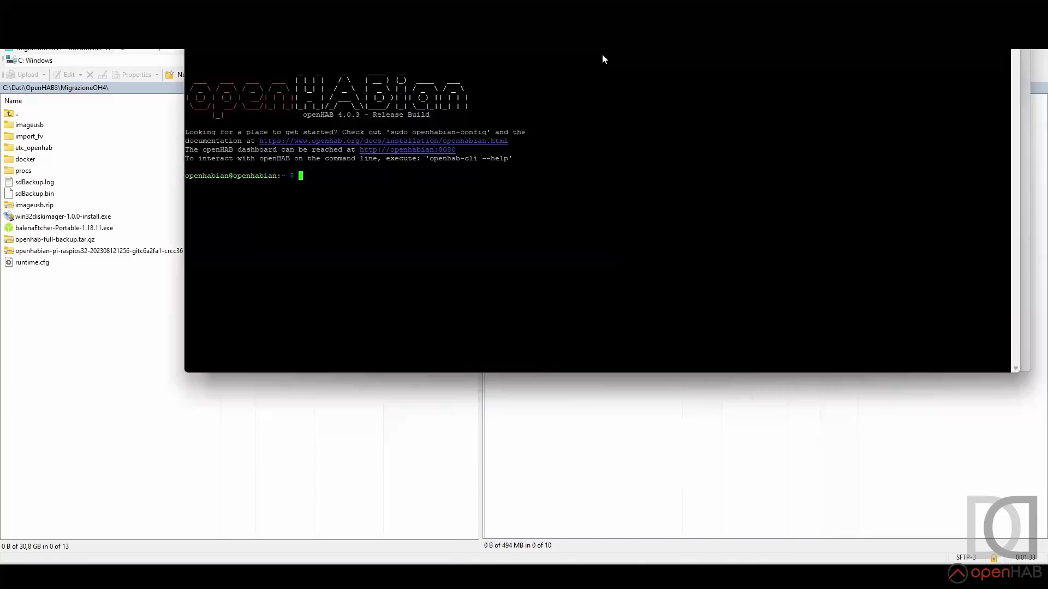
pyautogui.doubleClick(602, 54)
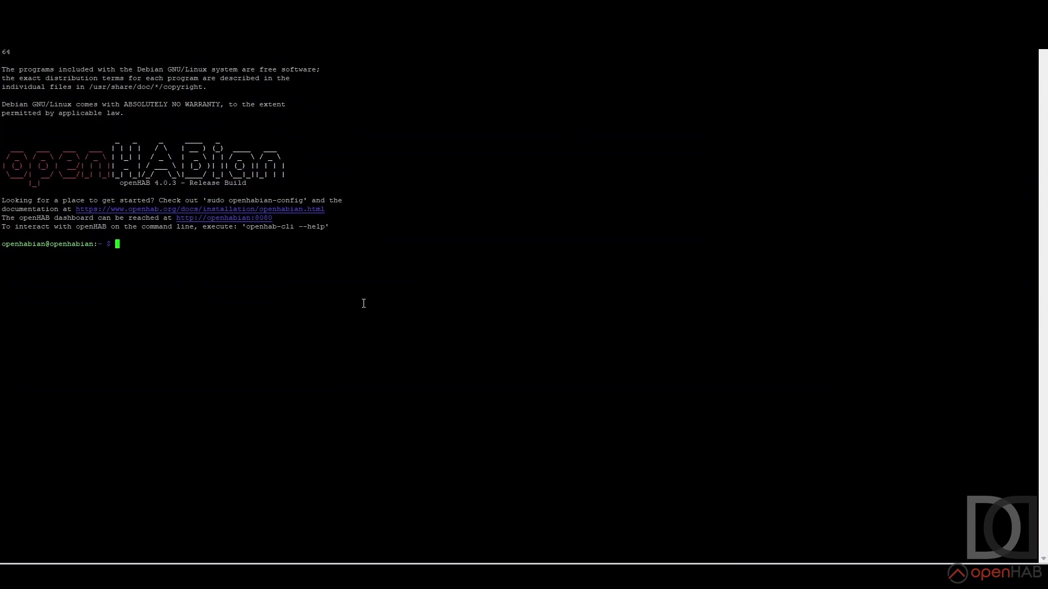
pyautogui.write('ll')
pyautogui.press('Return')
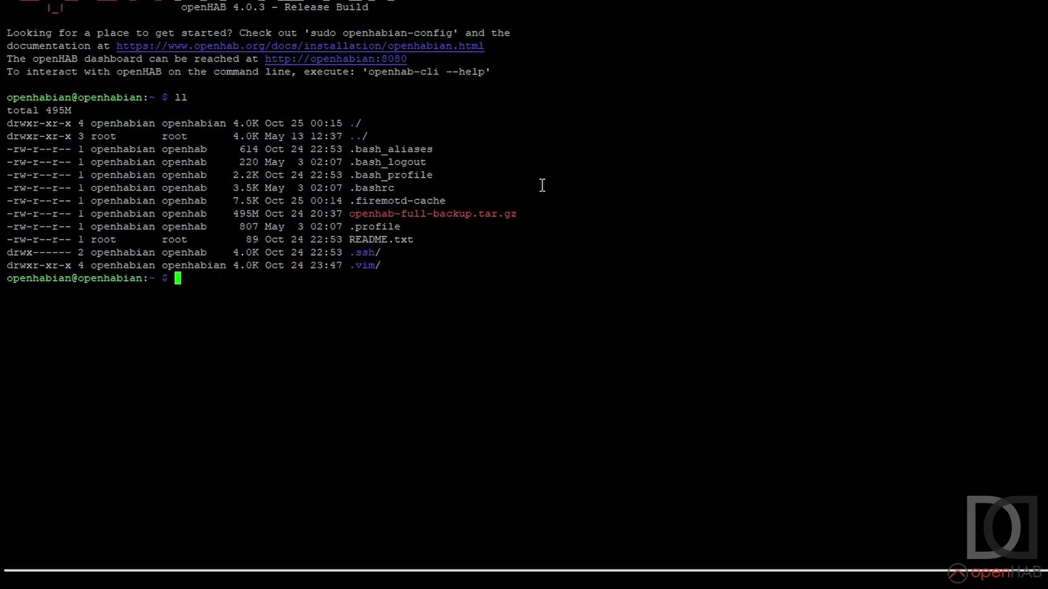
# Step: Try to restore openhab-full-backup.tar.gz with sudo openhab-cli restore, entering the account password for sudo
pyautogui.write('sudo open')
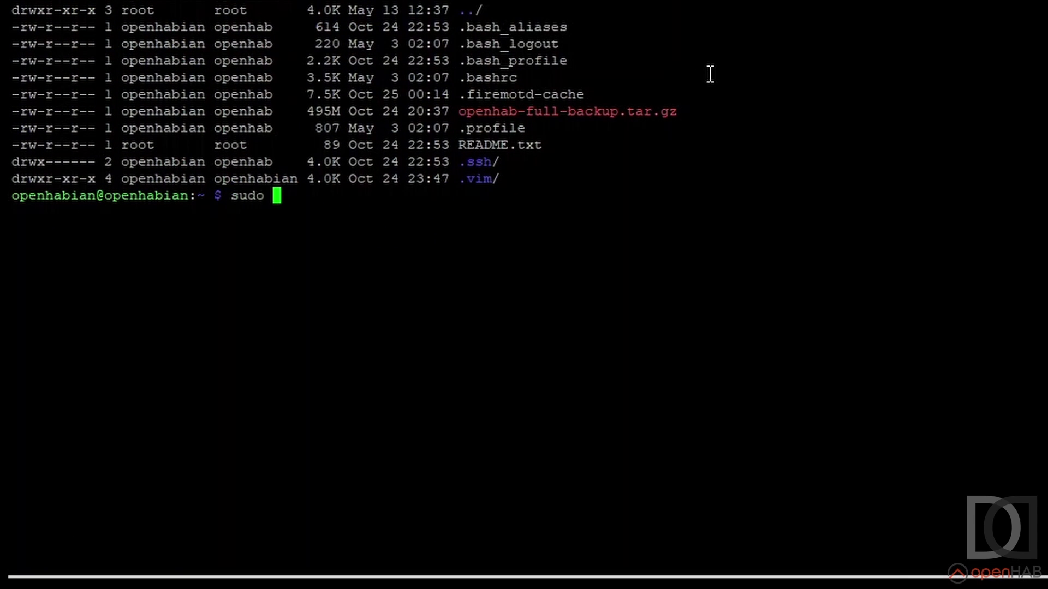
pyautogui.press('Tab')
pyautogui.press('Tab')
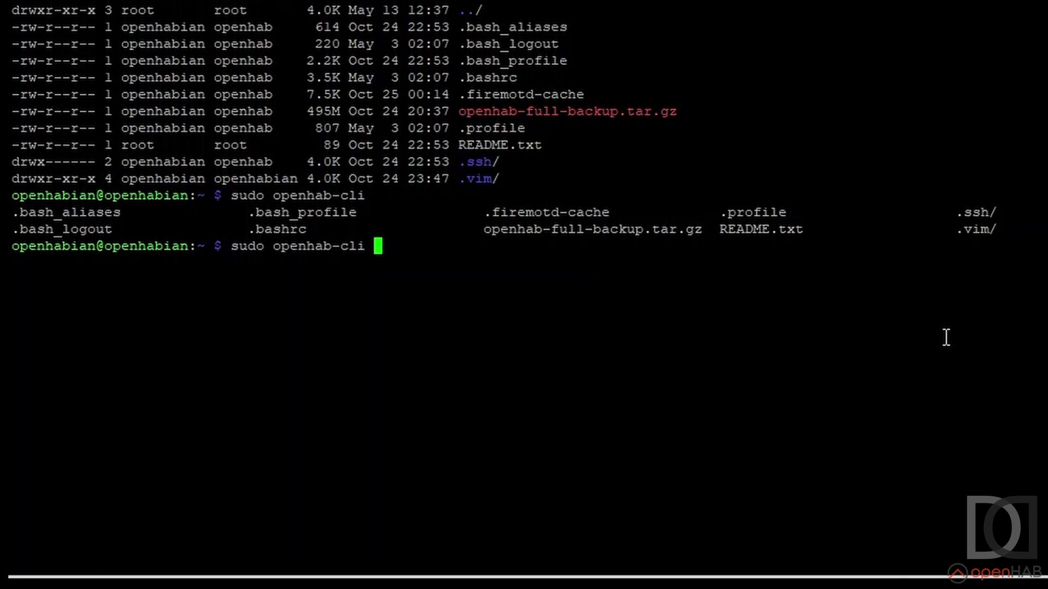
pyautogui.write('restore ')
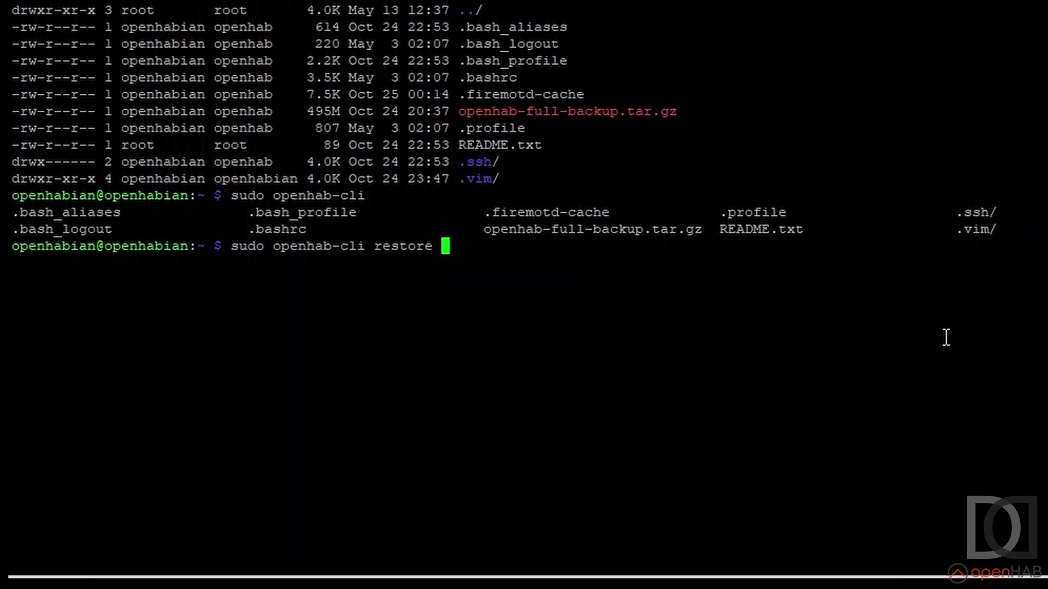
pyautogui.write('ope')
pyautogui.press('Tab')
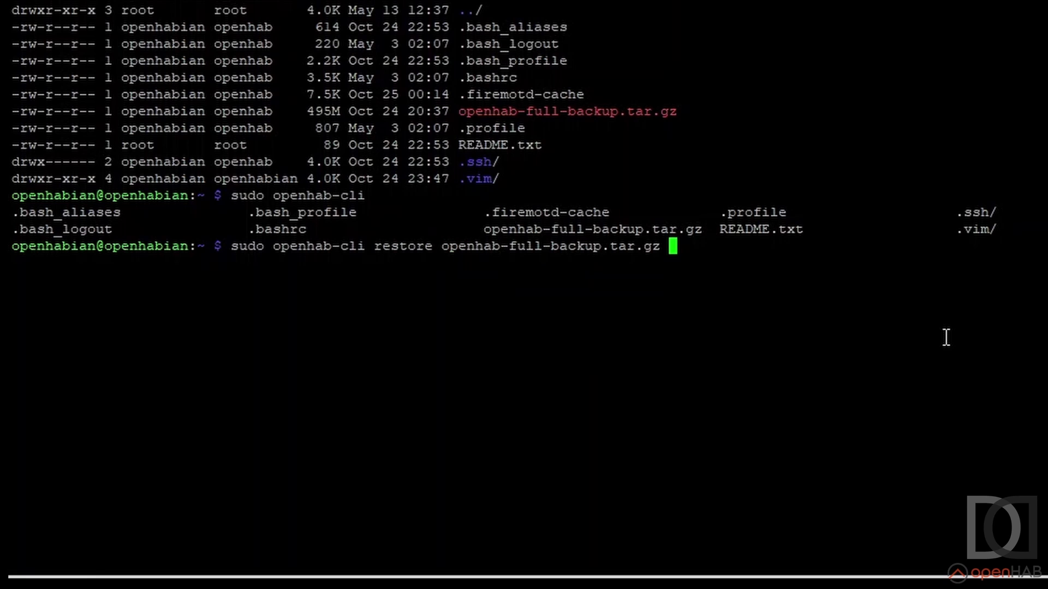
pyautogui.press('Return')
pyautogui.press('Return')
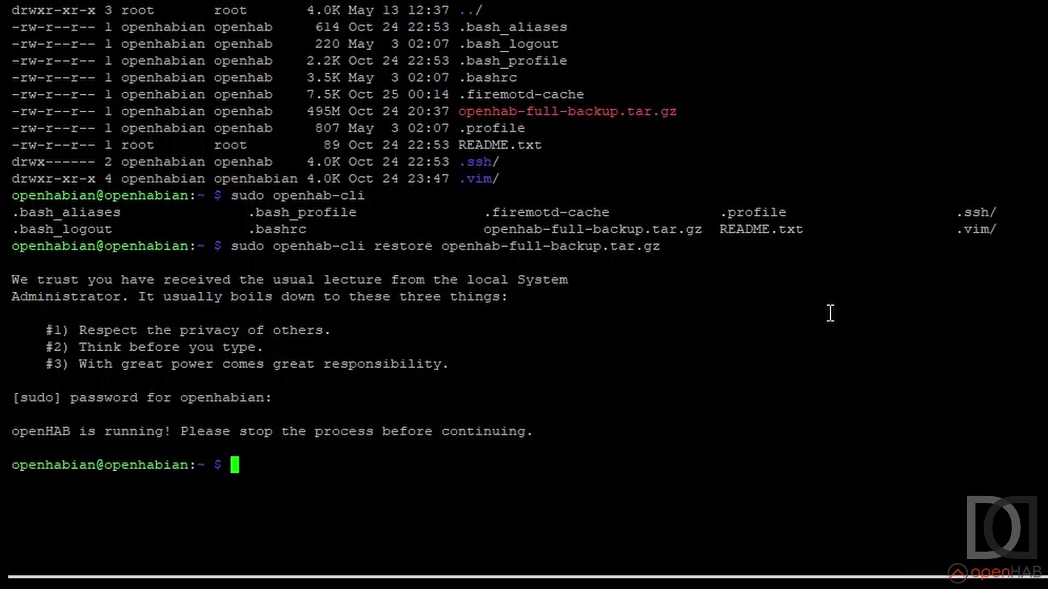
# Step: Stop the openHAB service with sudo systemctl stop openhab
pyautogui.write('systemc')
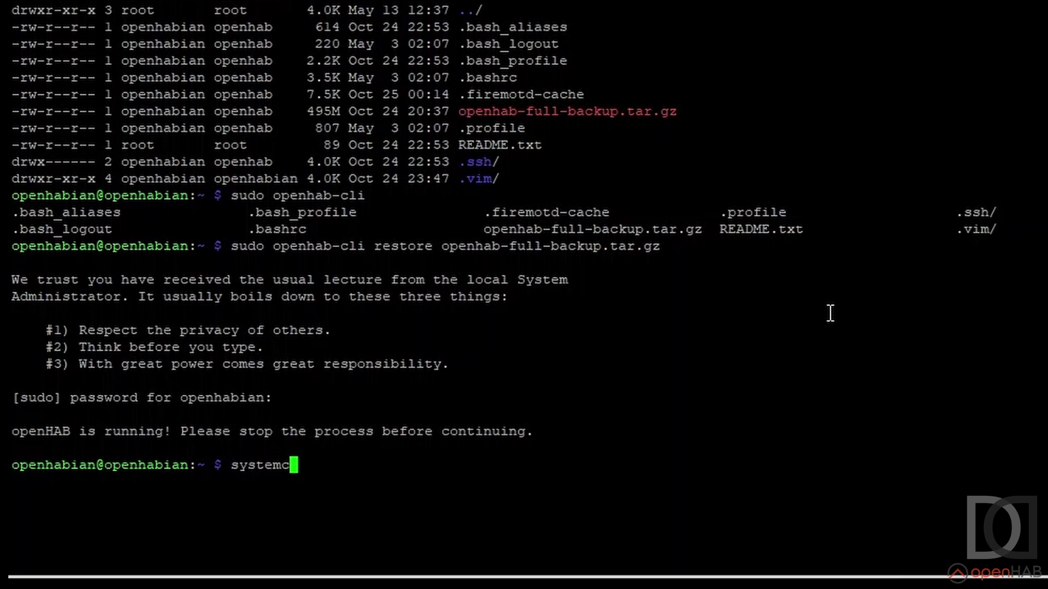
pyautogui.write('tl sto')
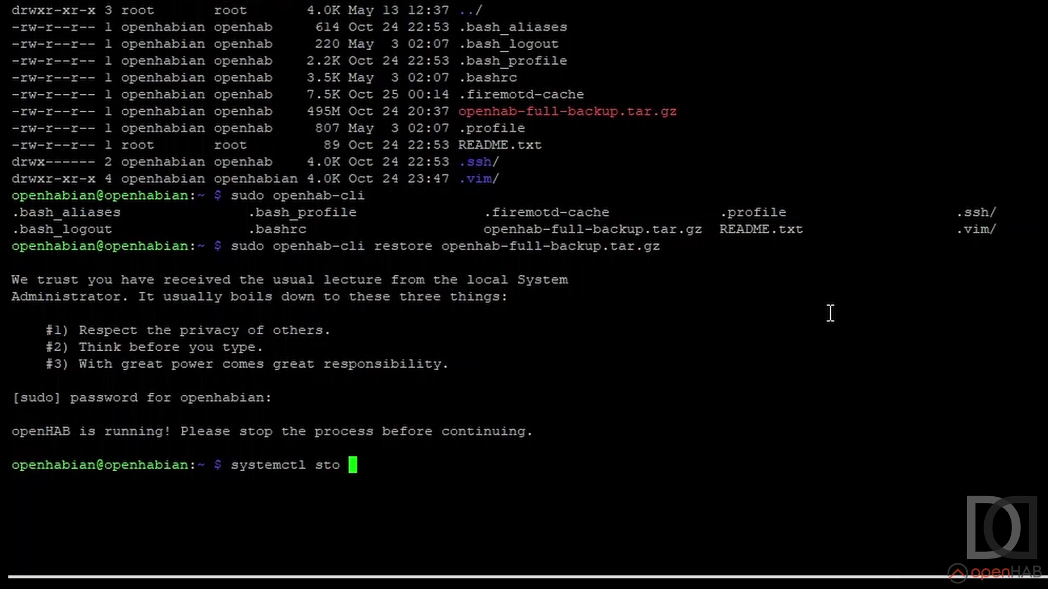
pyautogui.write('p openhab')
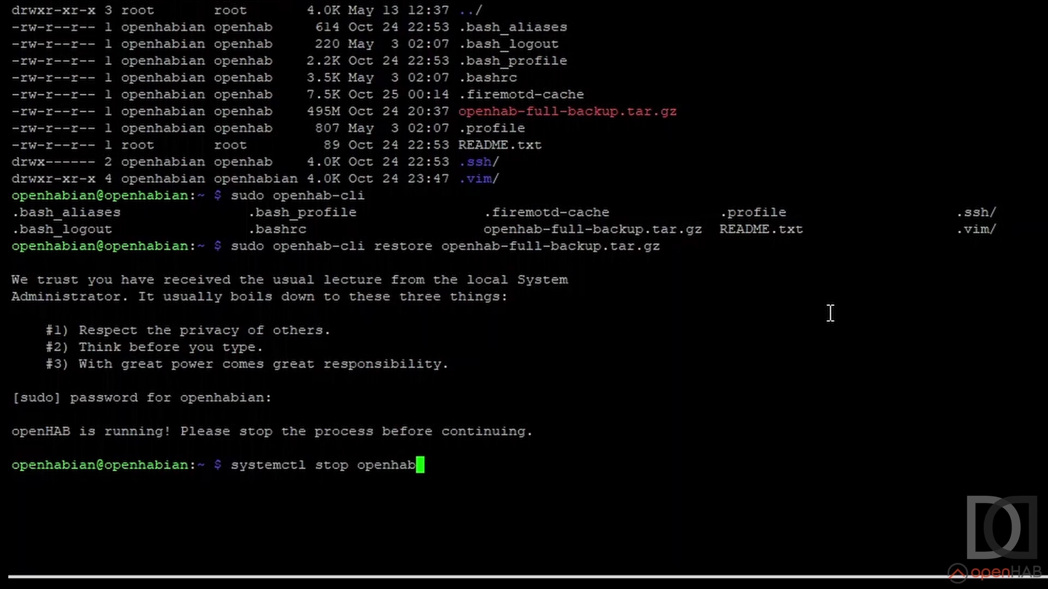
pyautogui.hotkey('ctrl', 'a')
pyautogui.write('sudo')
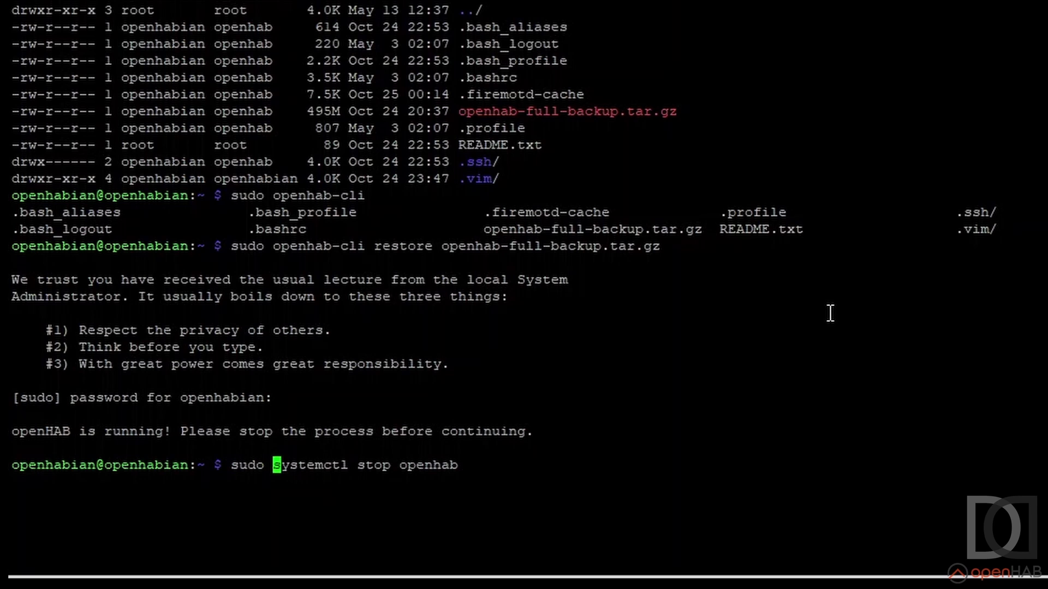
pyautogui.press('Return')
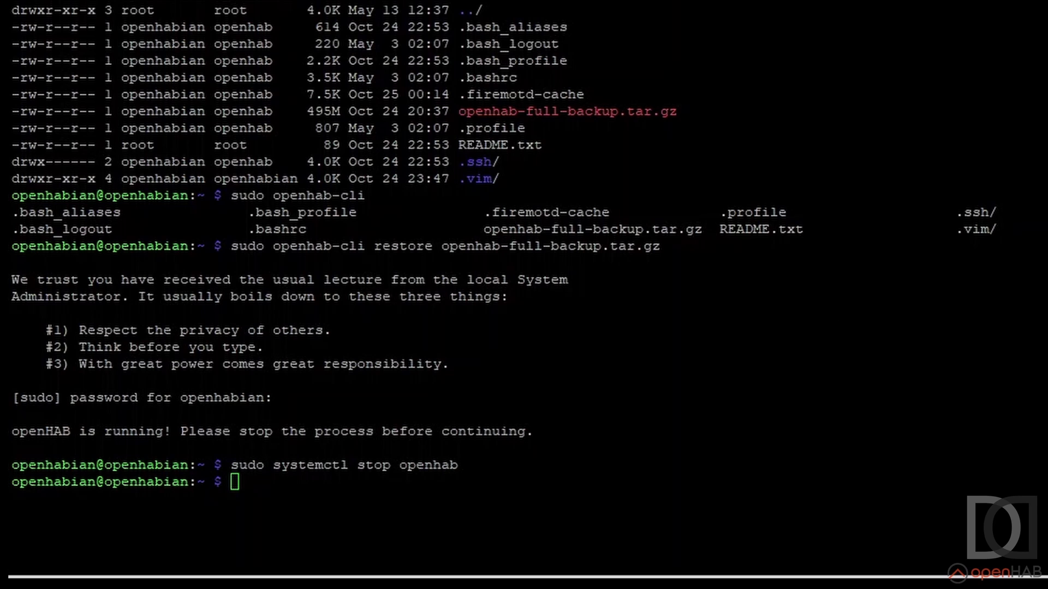
# Step: Rerun the openhab-cli restore command on openhab-full-backup.tar.gz
pyautogui.press('Up')
pyautogui.press('Up')
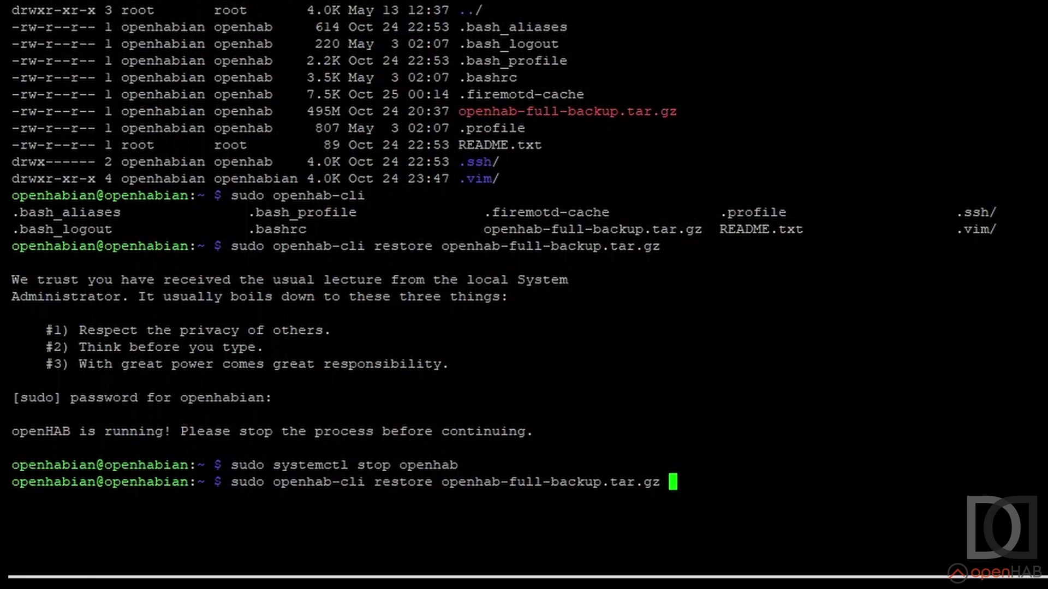
pyautogui.press('Return')
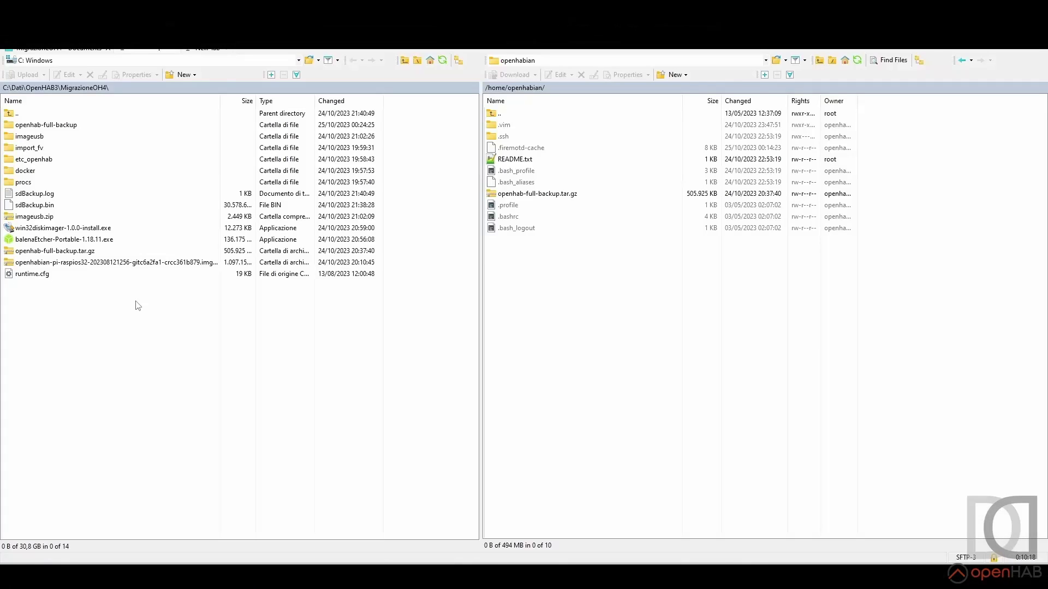
# Step: In WinSCP, upload openhab-backup.zip from the openhab folder inside the extracted openhab-full-backup to /home/openhabian
pyautogui.doubleClick(55, 125)
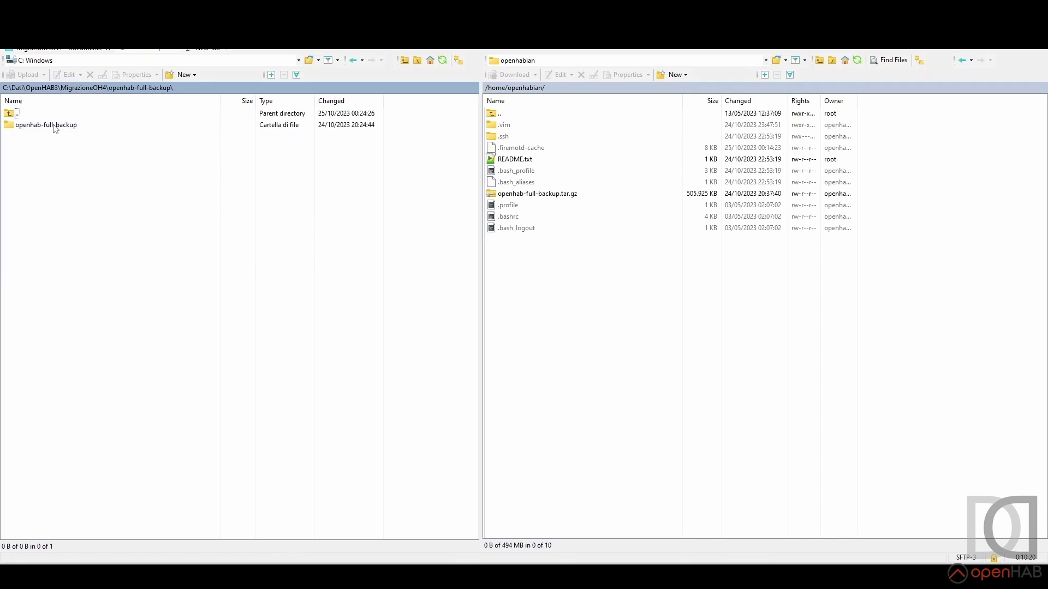
pyautogui.doubleClick(55, 127)
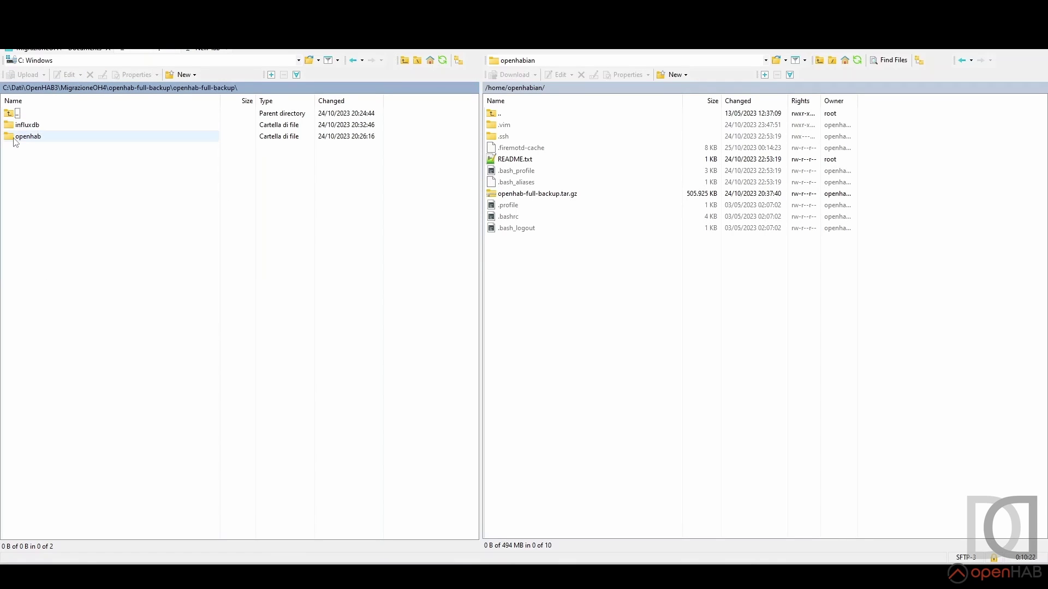
pyautogui.click(18, 140)
pyautogui.doubleClick(19, 139)
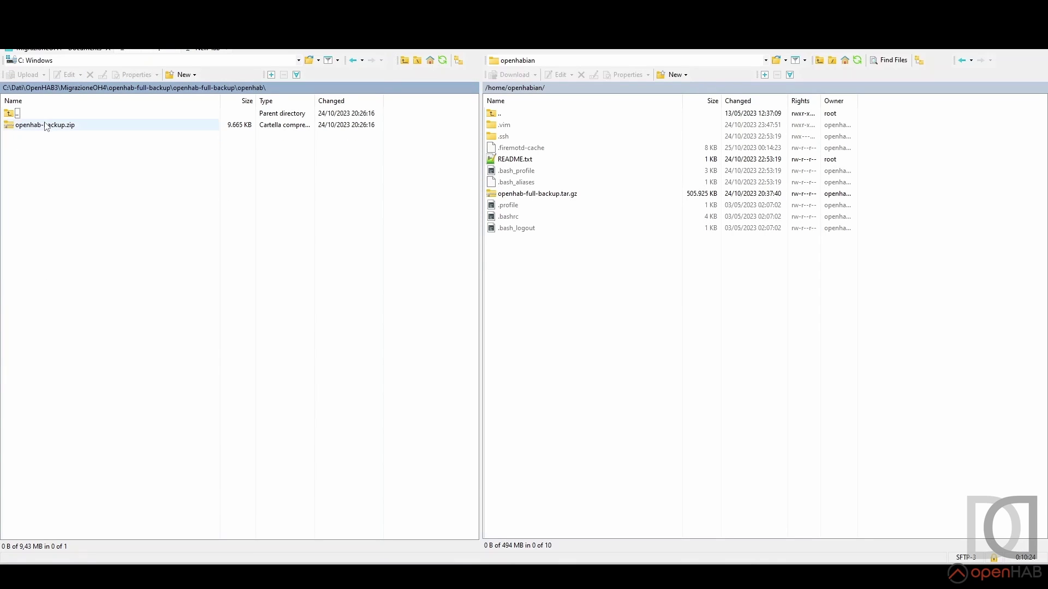
pyautogui.moveTo(47, 124); pyautogui.dragTo(566, 277)
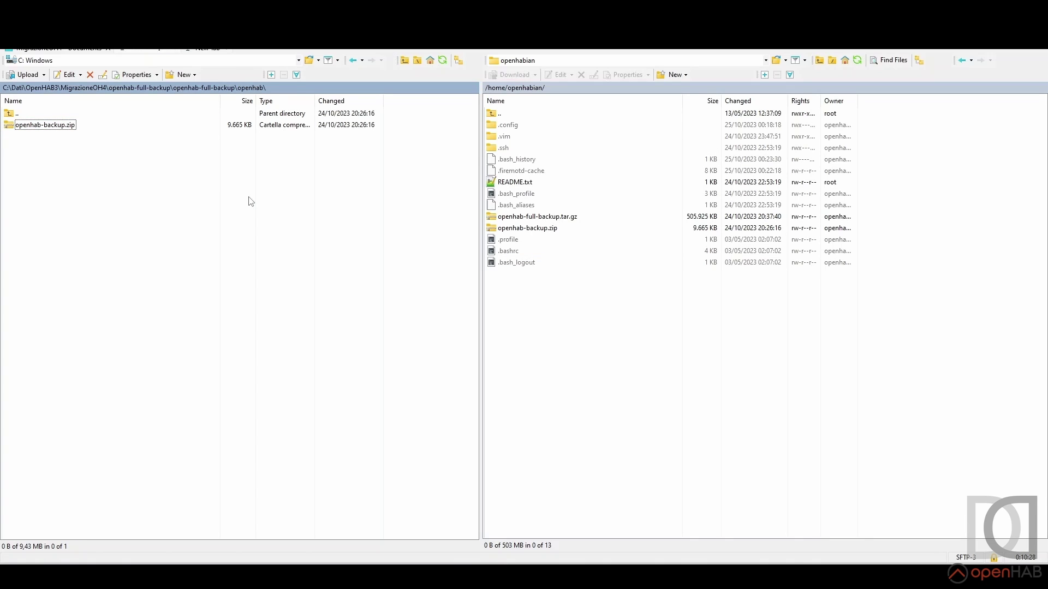
# Step: Upload the influxdb folder from the extracted openhab-full-backup to /home/openhabian
pyautogui.doubleClick(16, 115)
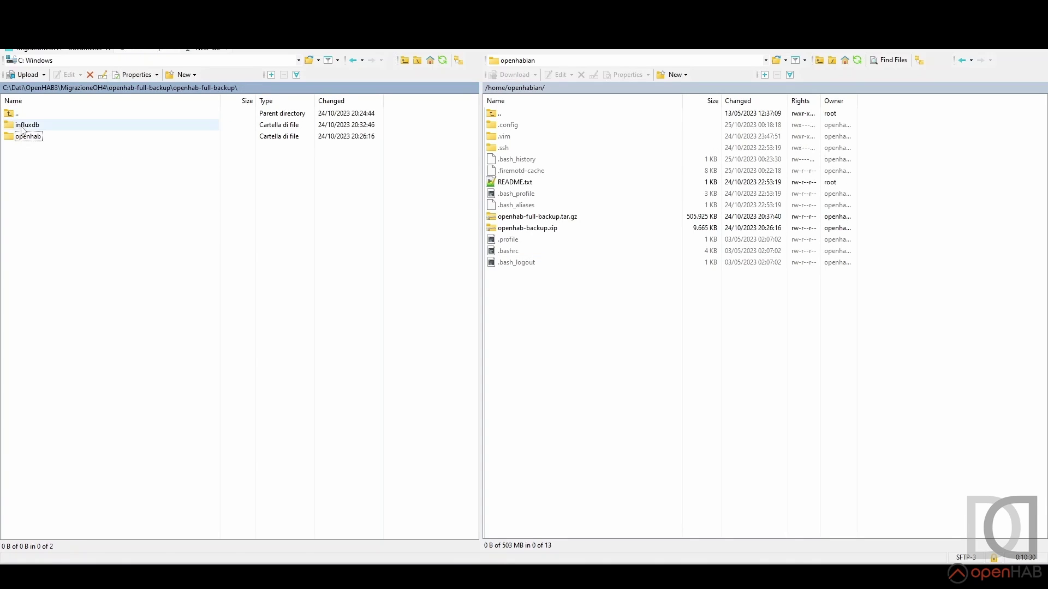
pyautogui.doubleClick(20, 125)
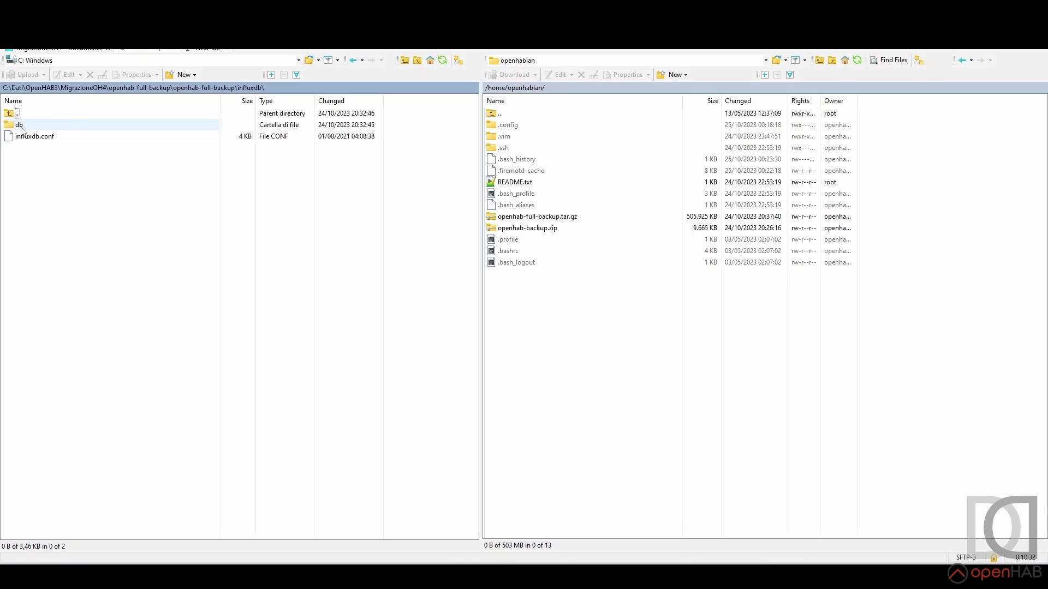
pyautogui.doubleClick(17, 114)
pyautogui.moveTo(25, 125); pyautogui.dragTo(610, 322)
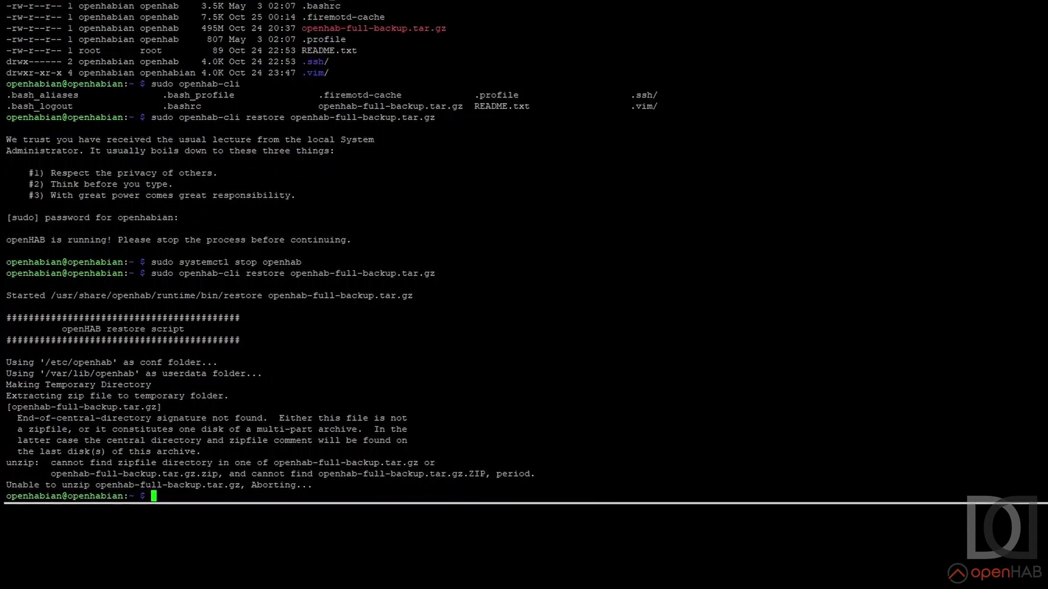
# Step: In the PuTTY terminal, restore openhab-backup.zip with sudo openhab-cli restore and agree to replacing the existing configuration
pyautogui.press('Up')
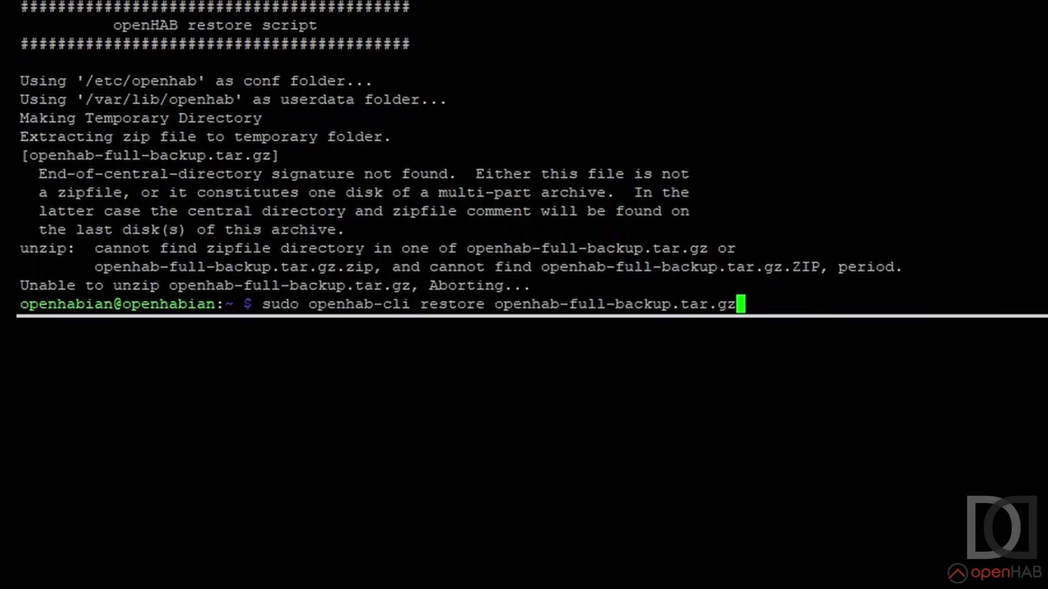
pyautogui.press('BackSpace')
pyautogui.press('BackSpace')
pyautogui.press('BackSpace')
pyautogui.press('BackSpace')
pyautogui.press('BackSpace')
pyautogui.press('BackSpace')
pyautogui.press('BackSpace')
pyautogui.press('BackSpace')
pyautogui.press('BackSpace')
pyautogui.press('BackSpace')
pyautogui.press('BackSpace')
pyautogui.press('BackSpace')
pyautogui.press('BackSpace')
pyautogui.press('BackSpace')
pyautogui.press('BackSpace')
pyautogui.press('BackSpace')
pyautogui.press('BackSpace')
pyautogui.press('BackSpace')
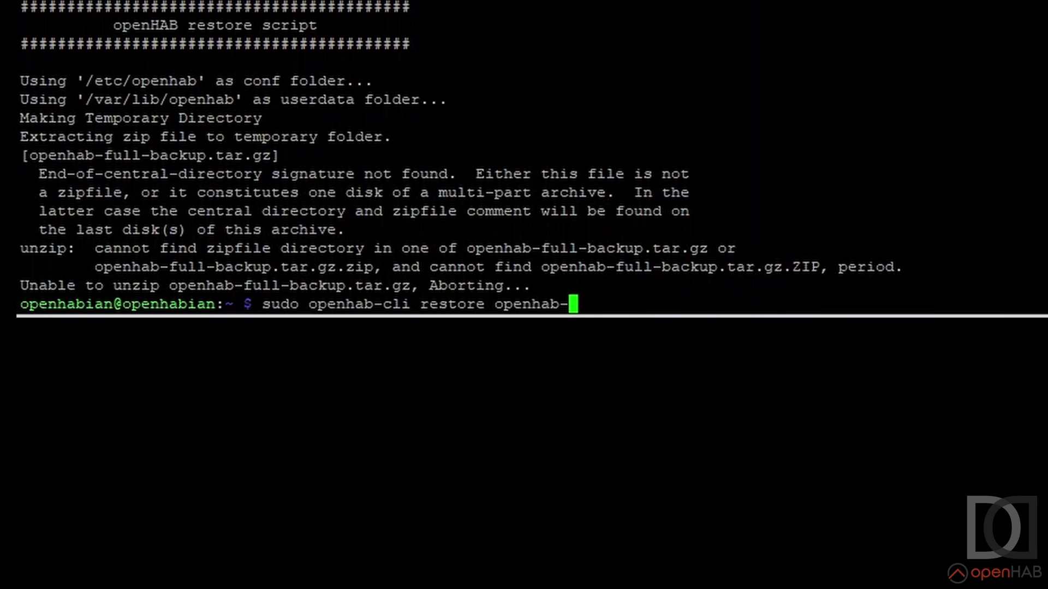
pyautogui.press('BackSpace')
pyautogui.press('BackSpace')
pyautogui.press('BackSpace')
pyautogui.press('BackSpace')
pyautogui.press('BackSpace')
pyautogui.press('BackSpace')
pyautogui.press('BackSpace')
pyautogui.press('BackSpace')
pyautogui.press('Tab')
pyautogui.press('Tab')
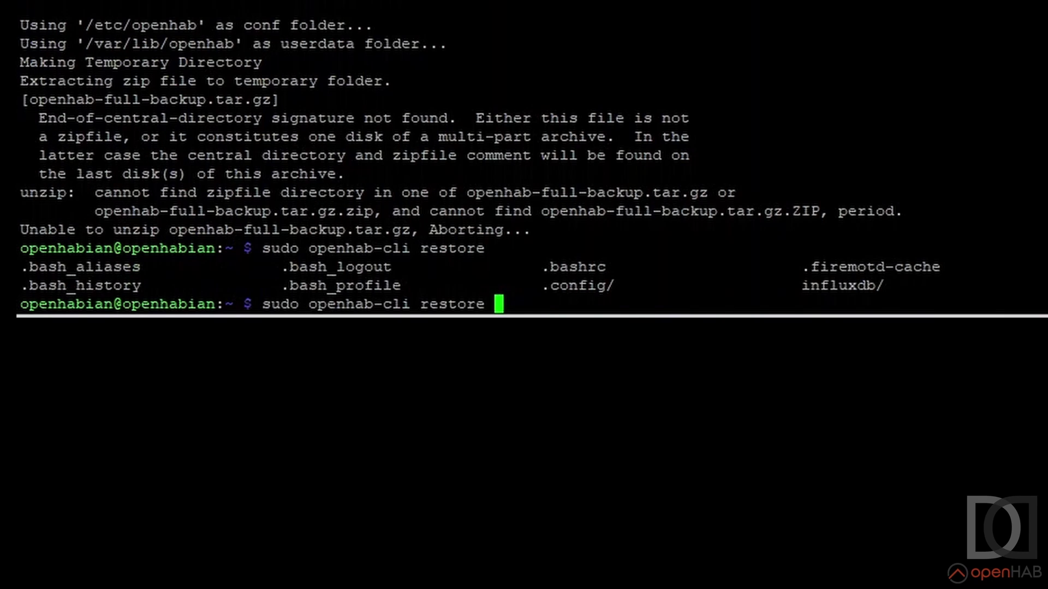
pyautogui.write('openhab-backup.zip')
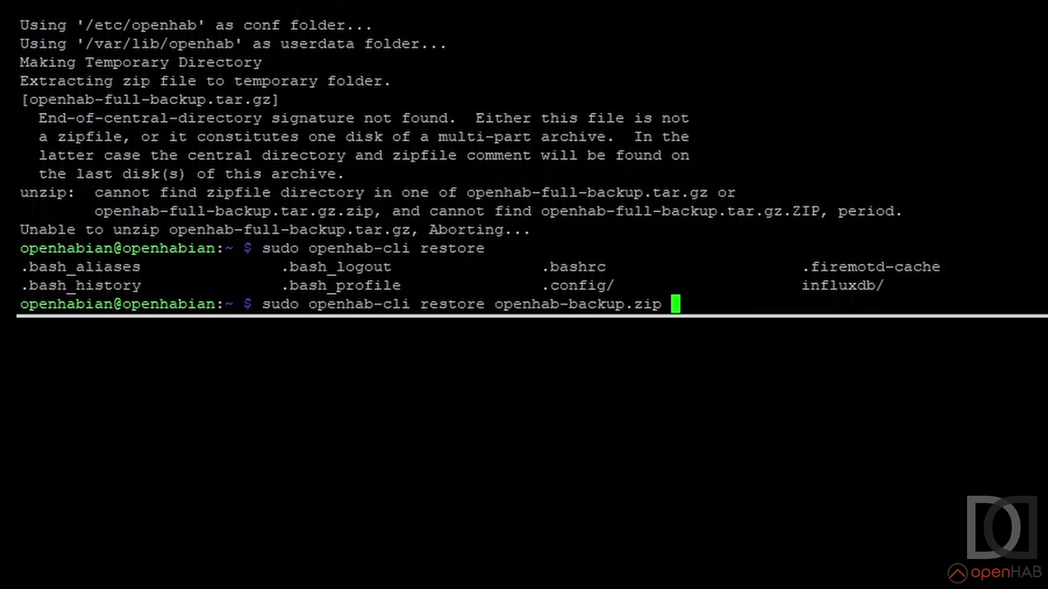
pyautogui.press('Return')
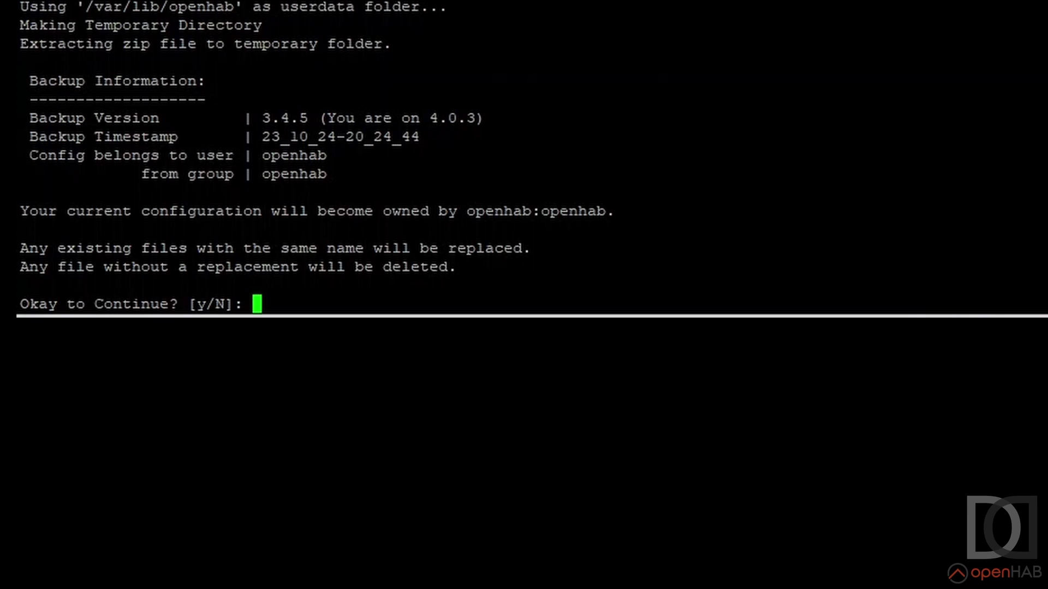
pyautogui.write('y')
pyautogui.press('Return')
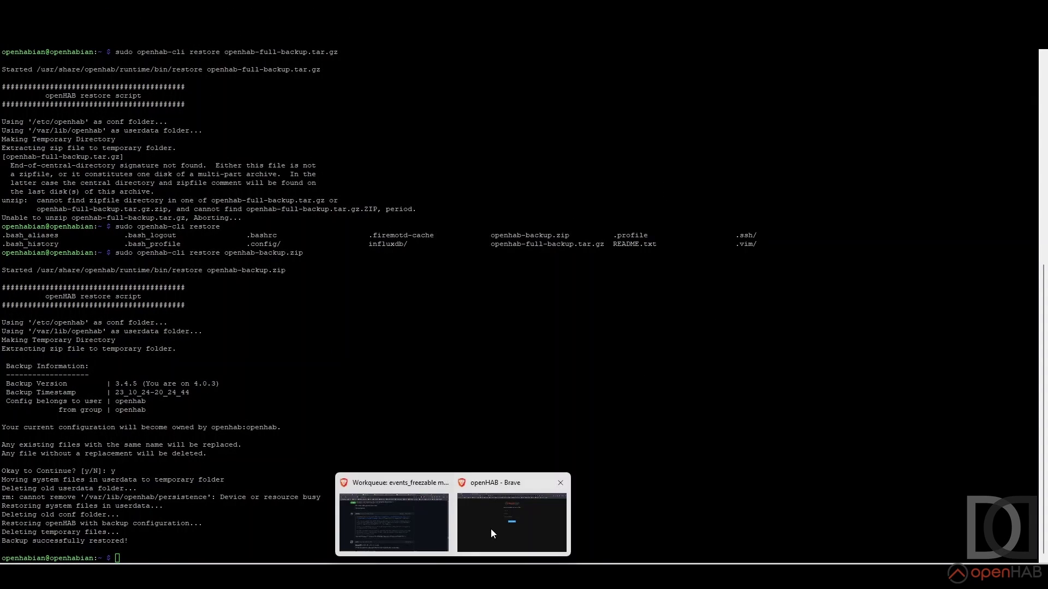
# Step: Switch to the openHAB page in Brave and reload it to check the web interface
pyautogui.click(490, 529)
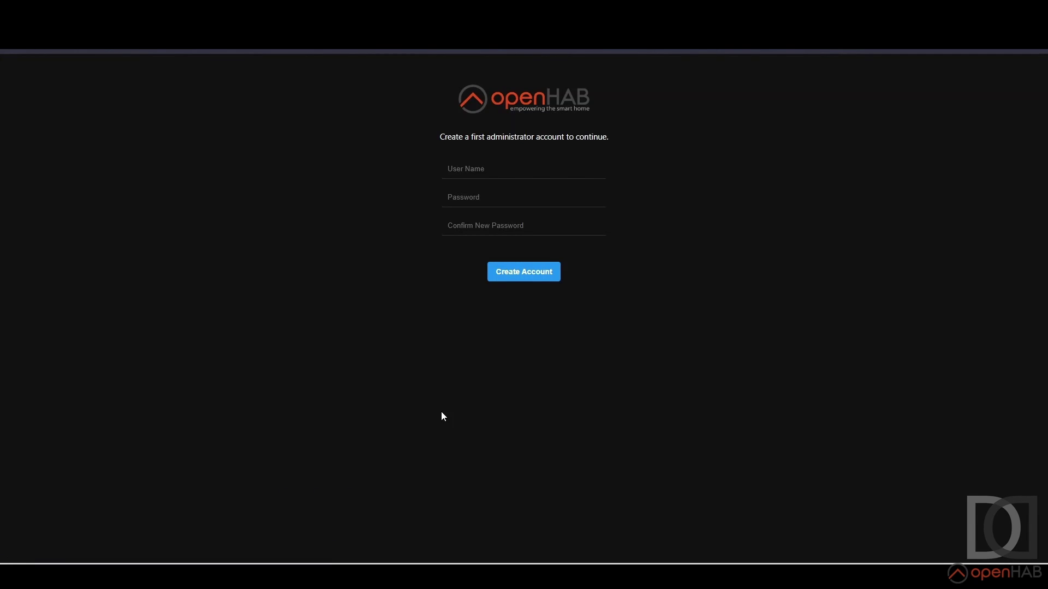
pyautogui.press('F5')
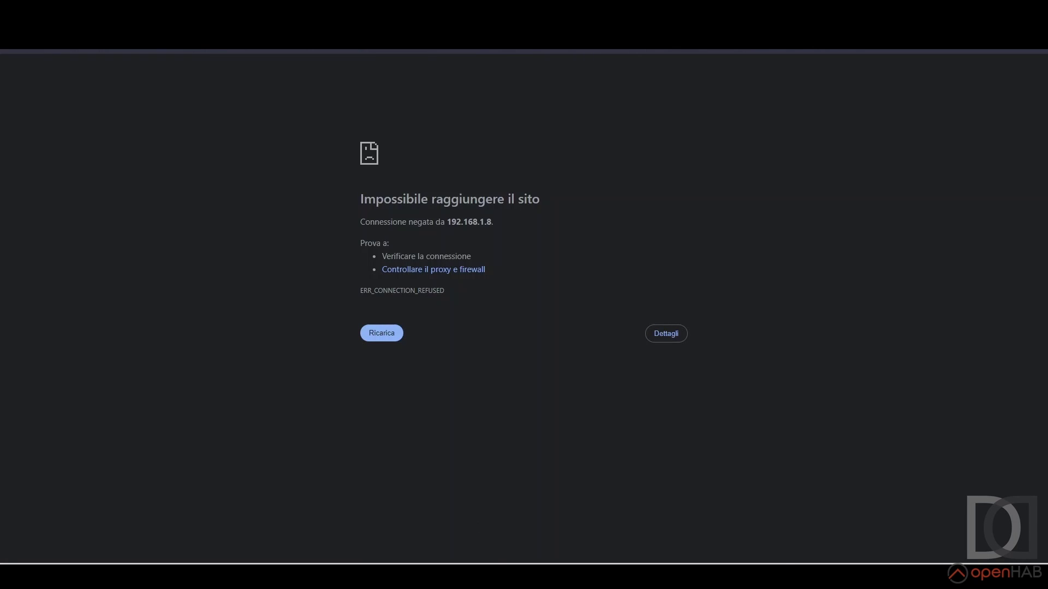
# Step: Switch back to the PuTTY terminal and start the service with sudo systemctl start openhab
pyautogui.moveTo(596, 575)
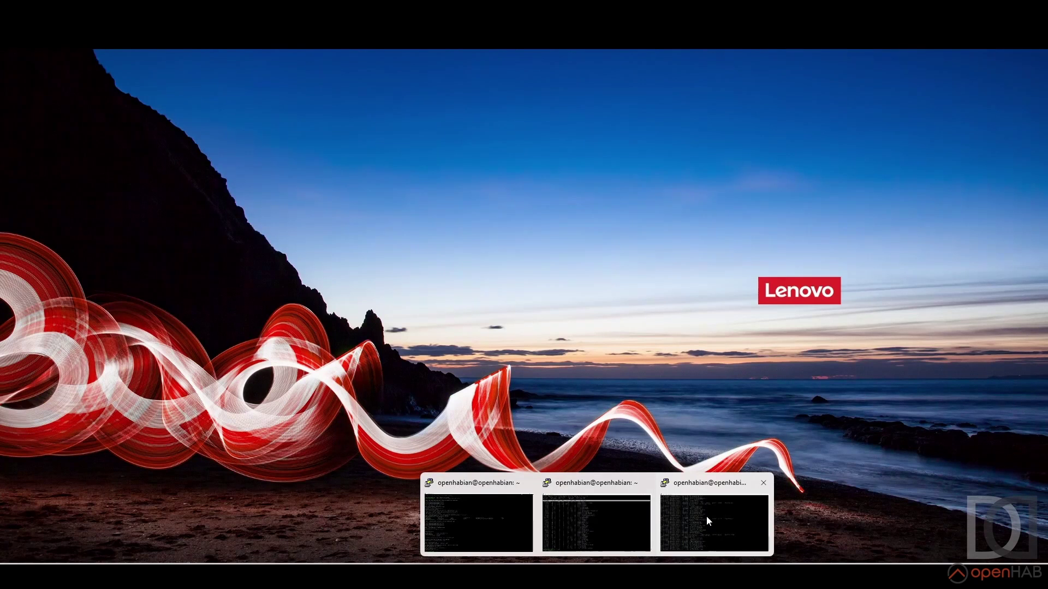
pyautogui.click(707, 516)
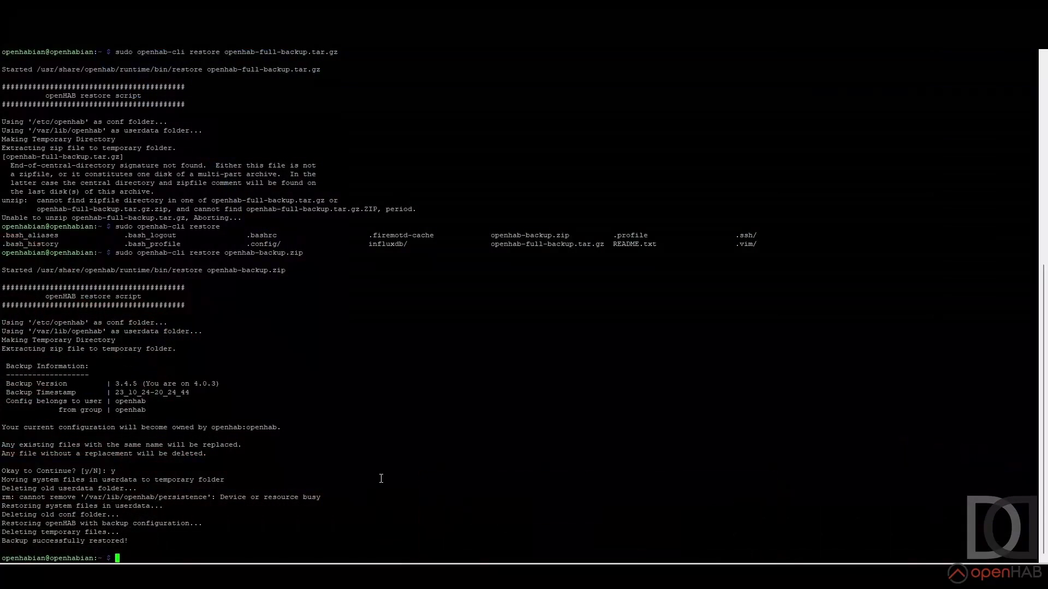
pyautogui.press('Up')
pyautogui.press('Left')
pyautogui.press('Left')
pyautogui.press('Left')
pyautogui.press('Left')
pyautogui.press('Left')
pyautogui.press('Left')
pyautogui.press('Left')
pyautogui.press('Left')
pyautogui.press('BackSpace')
pyautogui.press('BackSpace')
pyautogui.press('BackSpace')
pyautogui.press('BackSpace')
pyautogui.write('start')
pyautogui.press('Return')
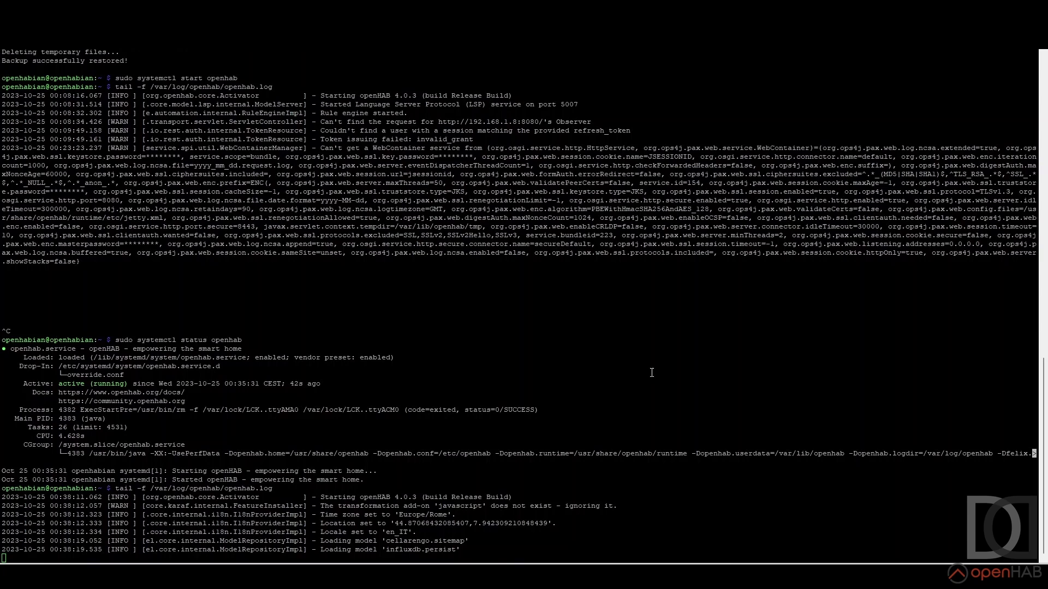
# Step: In Brave, sign in to openHAB with the user name admin and the account password
pyautogui.moveTo(477, 567)
pyautogui.click(481, 502)
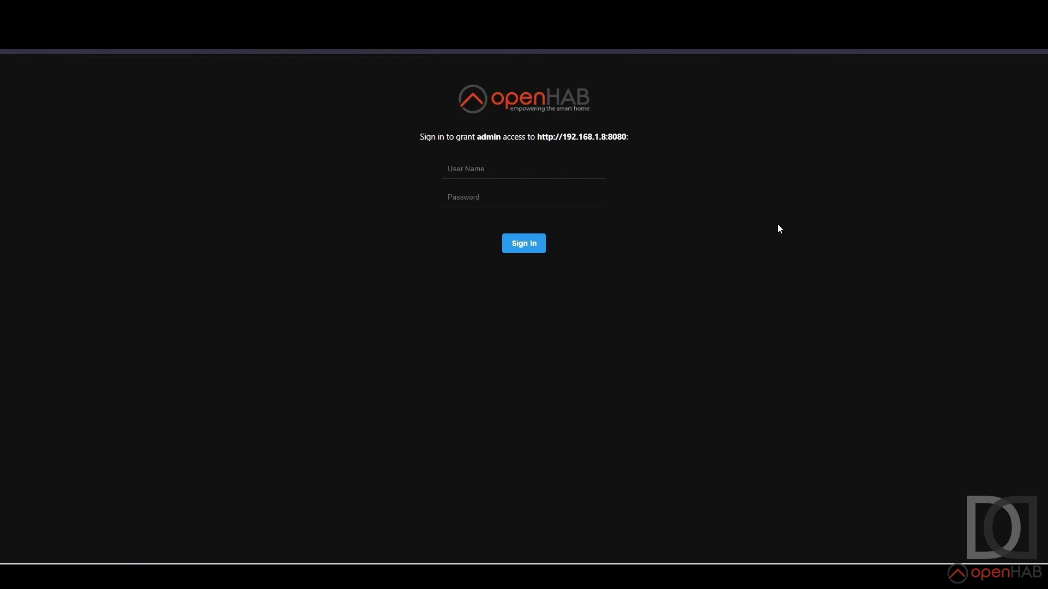
pyautogui.click(514, 170)
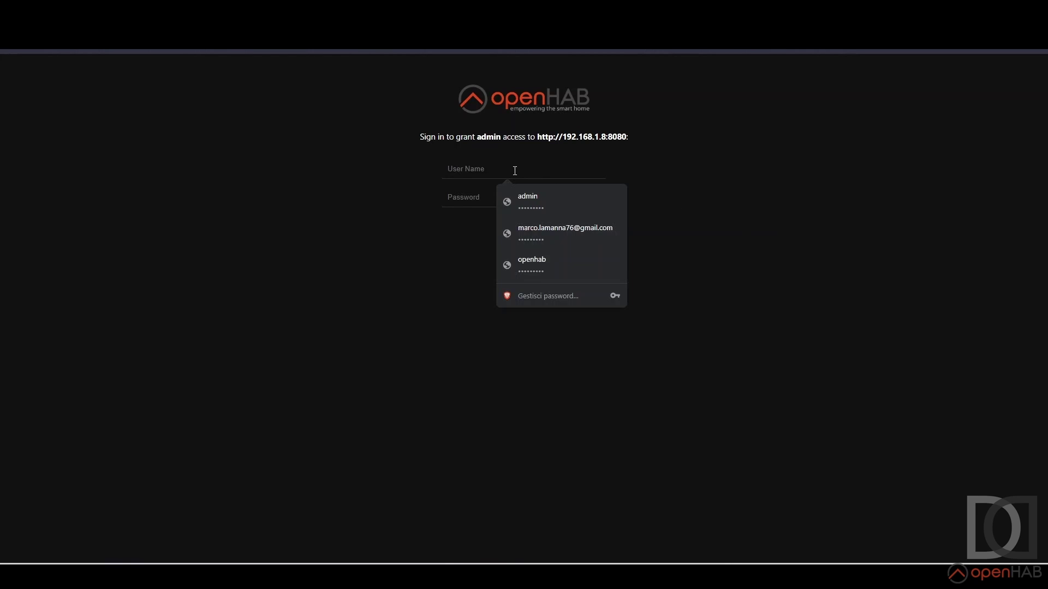
pyautogui.write('admin')
pyautogui.press('Tab')
pyautogui.write('******')
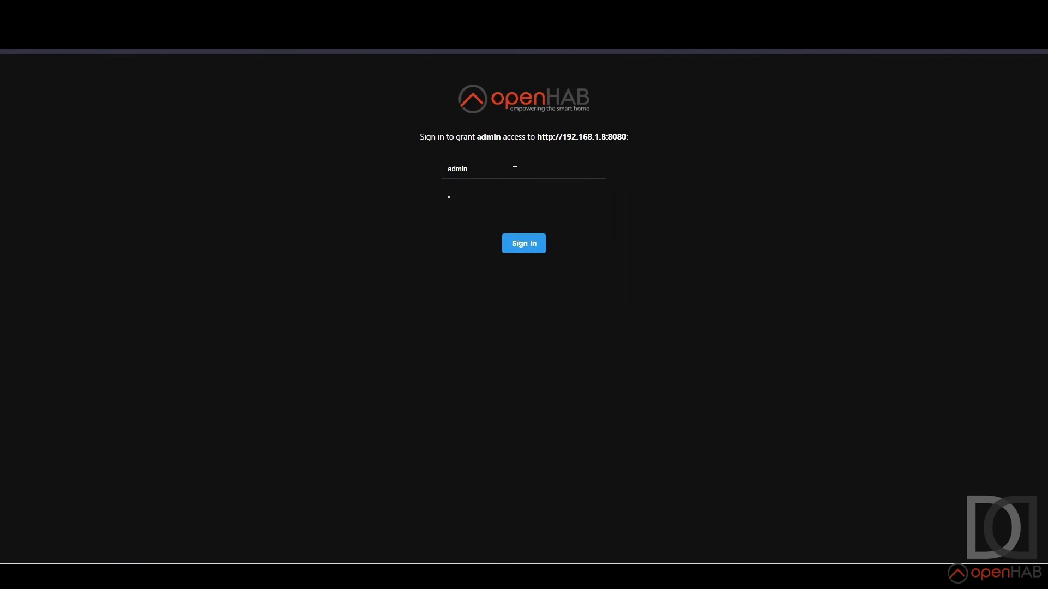
pyautogui.click(525, 240)
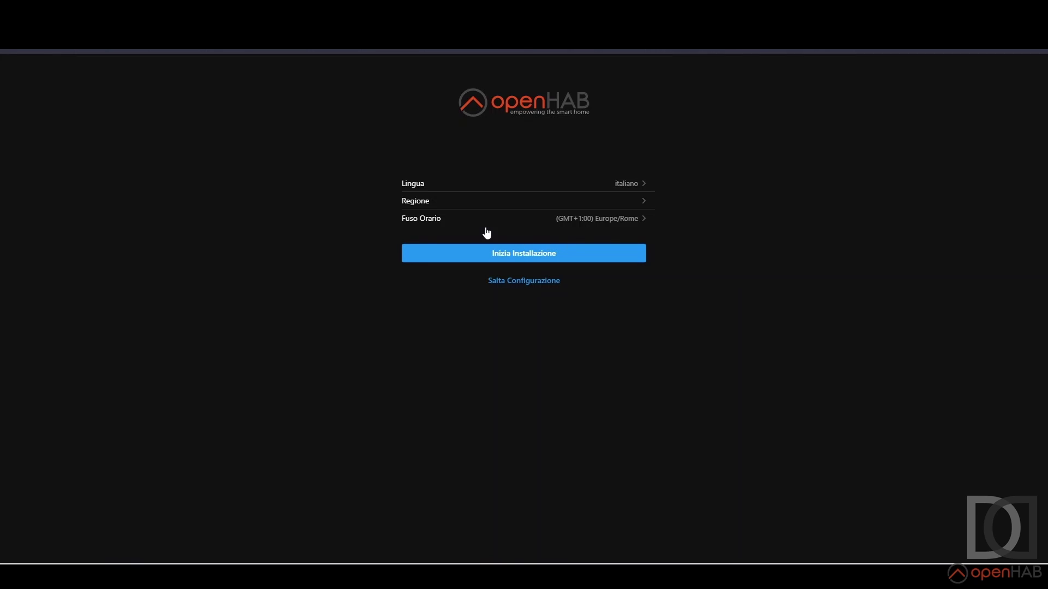
# Step: Complete the openHAB setup wizard, skipping the location and installing the preselected Basic UI, JavaScript Scripting and RRD4j Persistence add-ons
pyautogui.click(547, 254)
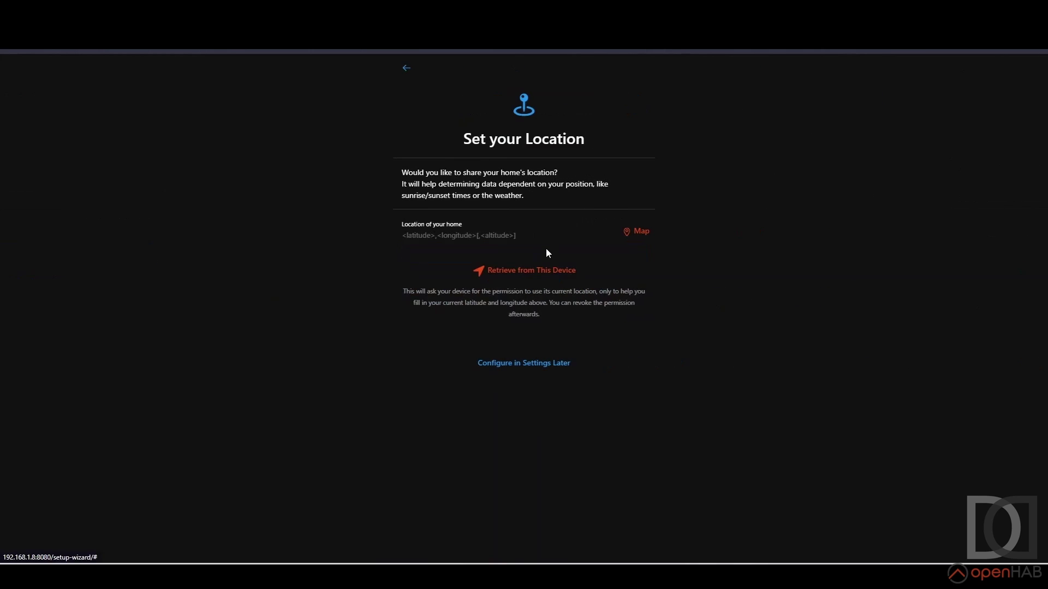
pyautogui.click(528, 365)
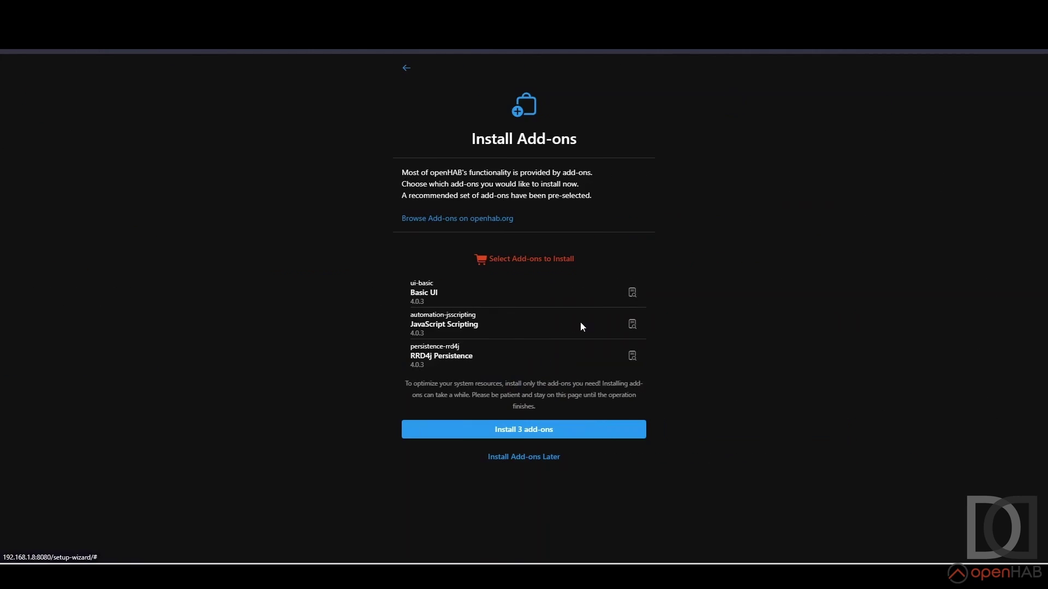
pyautogui.click(534, 430)
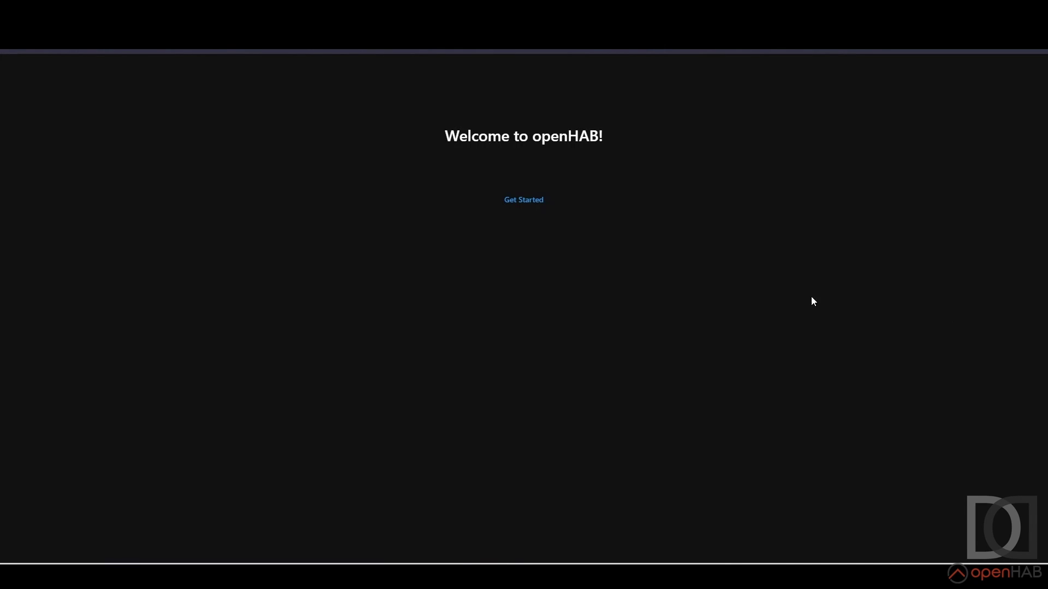
pyautogui.click(525, 201)
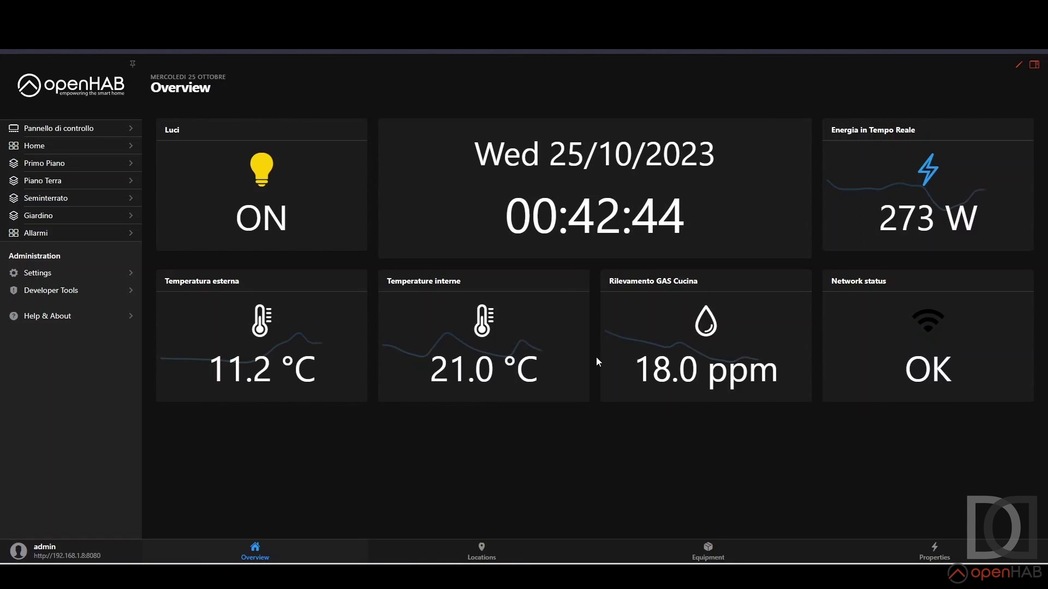